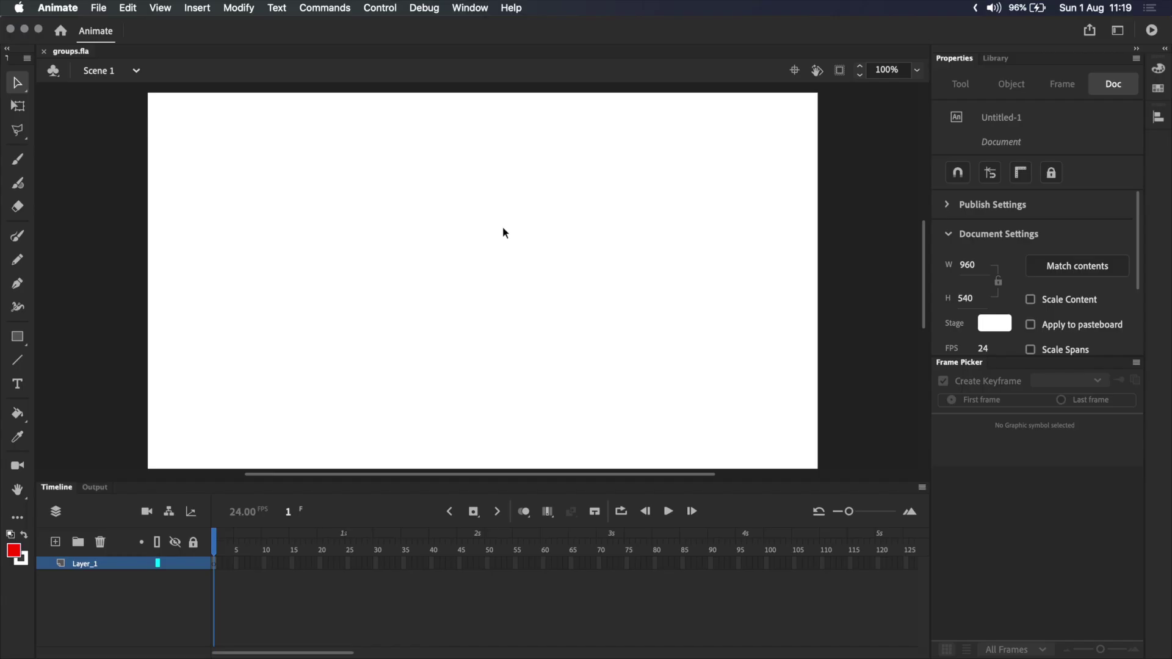
# - Start a new group and brush two red eye outlines plus a pupil
pyautogui.click(237, 8)
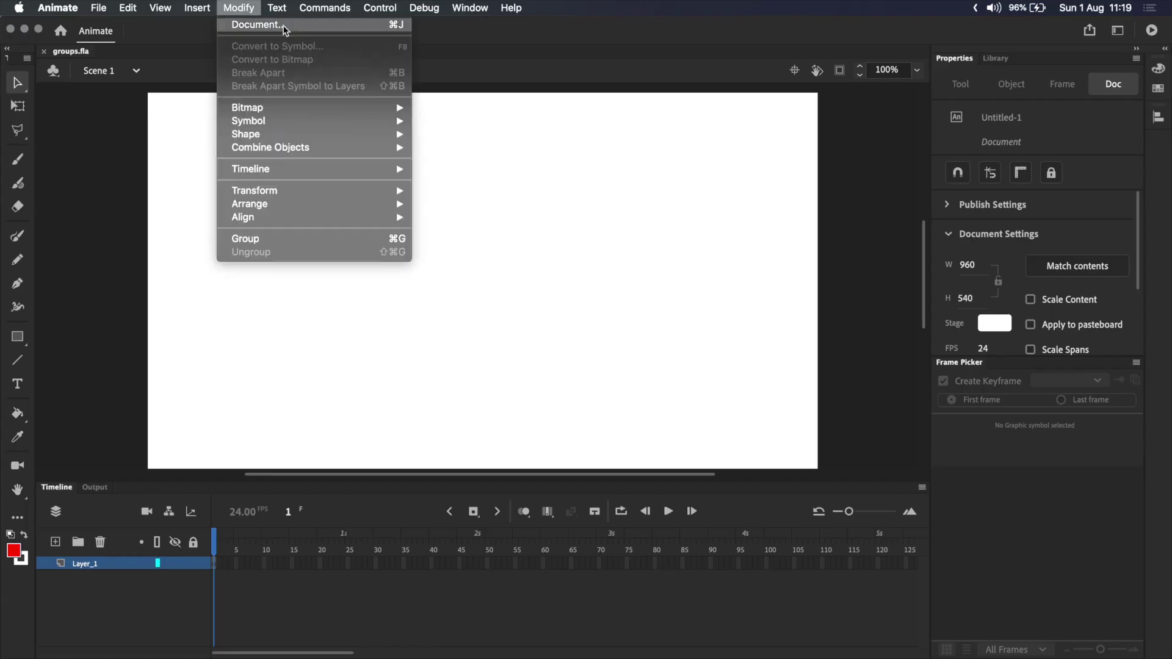
pyautogui.click(397, 240)
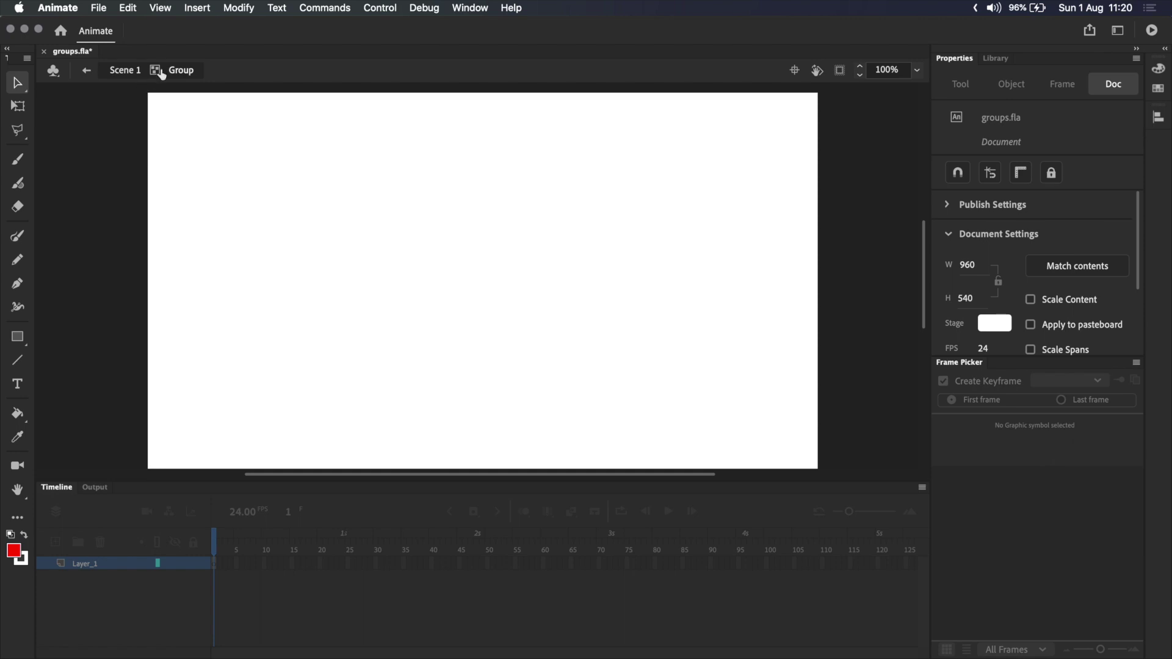
pyautogui.press('b')
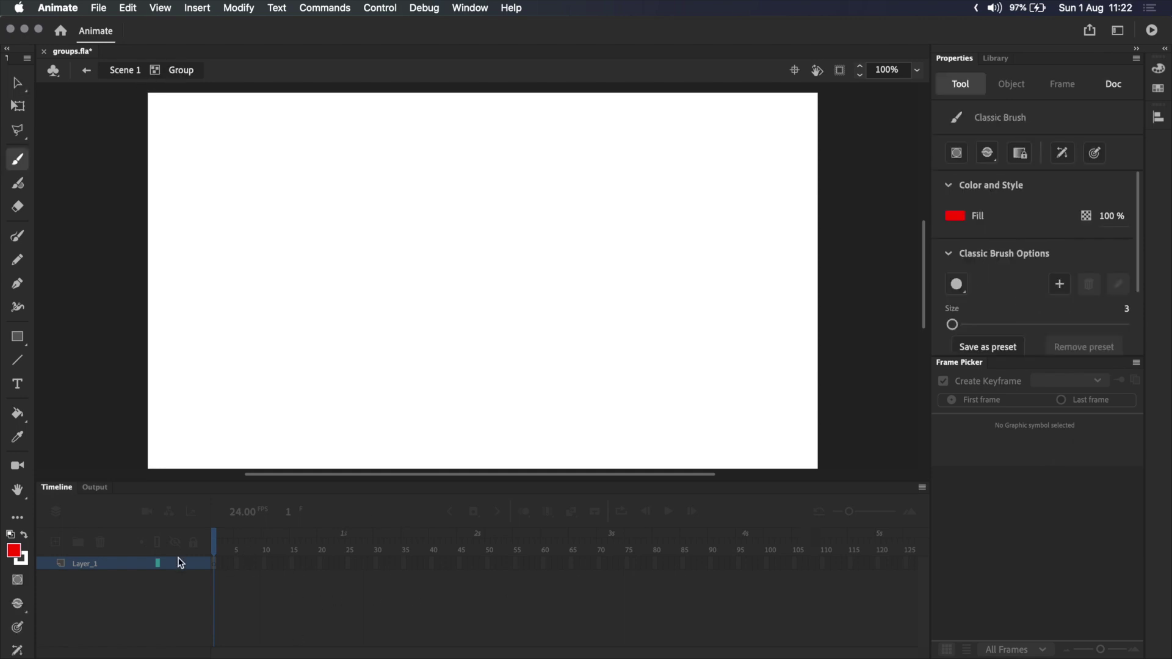
pyautogui.moveTo(427, 201)
pyautogui.mouseDown()
pyautogui.moveTo(430, 282)
pyautogui.moveTo(430, 201)
pyautogui.mouseUp()
pyautogui.moveTo(493, 198)
pyautogui.mouseDown()
pyautogui.moveTo(488, 232)
pyautogui.moveTo(441, 221)
pyautogui.mouseUp()
pyautogui.moveTo(529, 209); pyautogui.dragTo(525, 212)
# - Fill both pupils solid red and erase a small white highlight in each
pyautogui.press('k')
pyautogui.click(441, 240)
pyautogui.click(528, 232)
pyautogui.press('e')
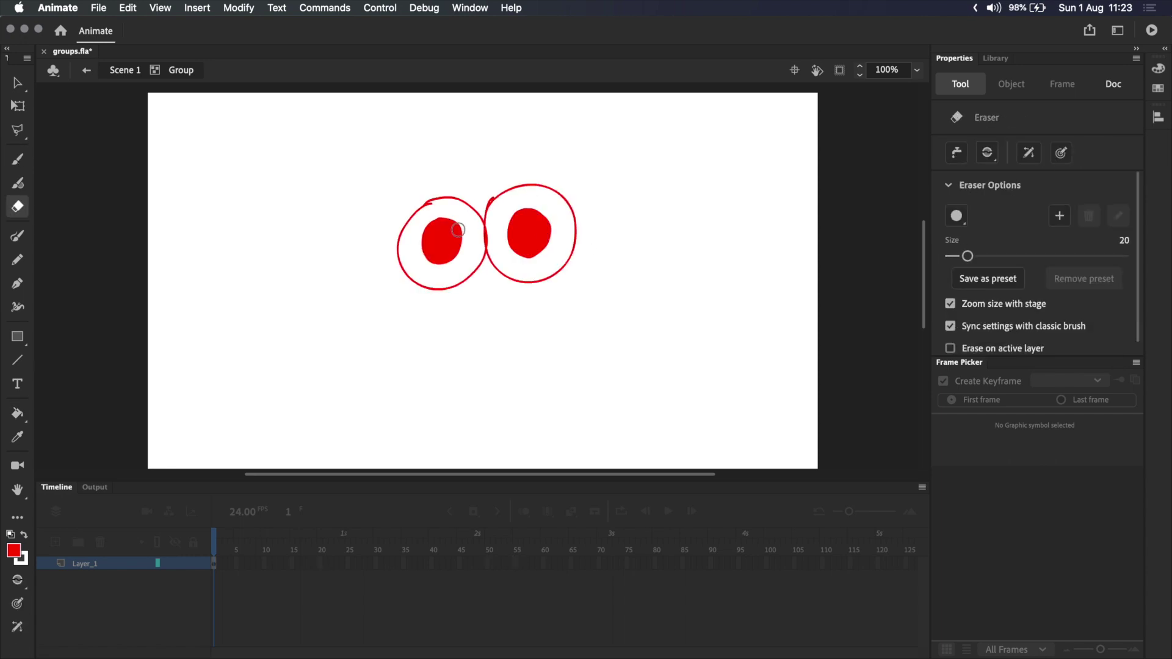
pyautogui.click(453, 230)
pyautogui.click(540, 218)
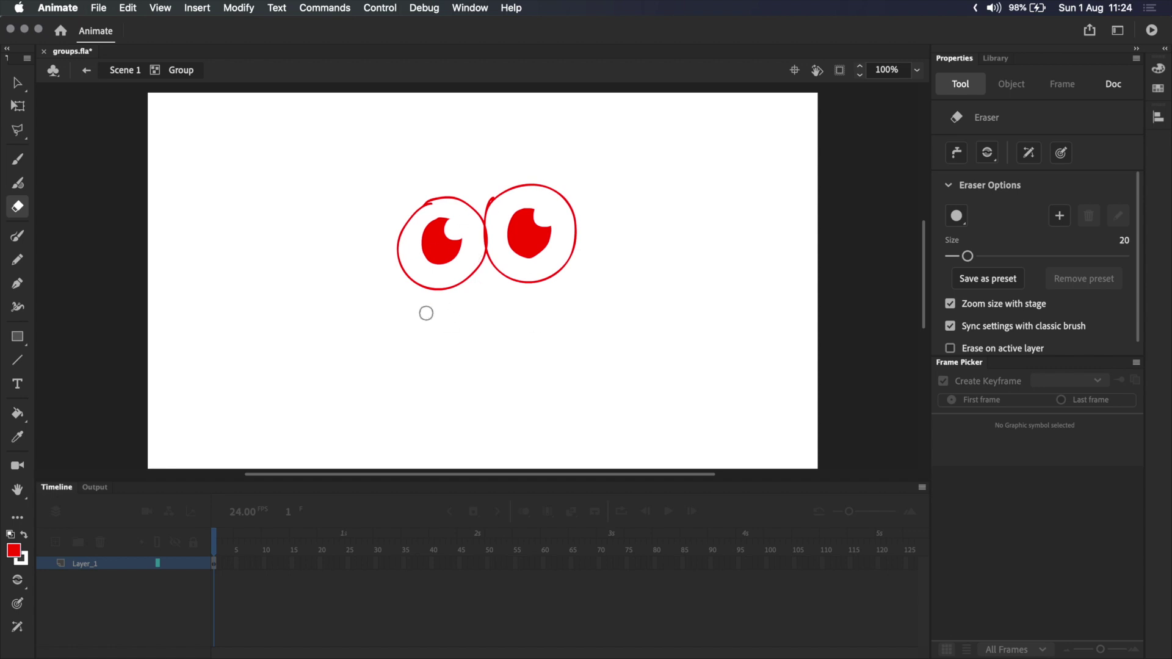
pyautogui.press('v')
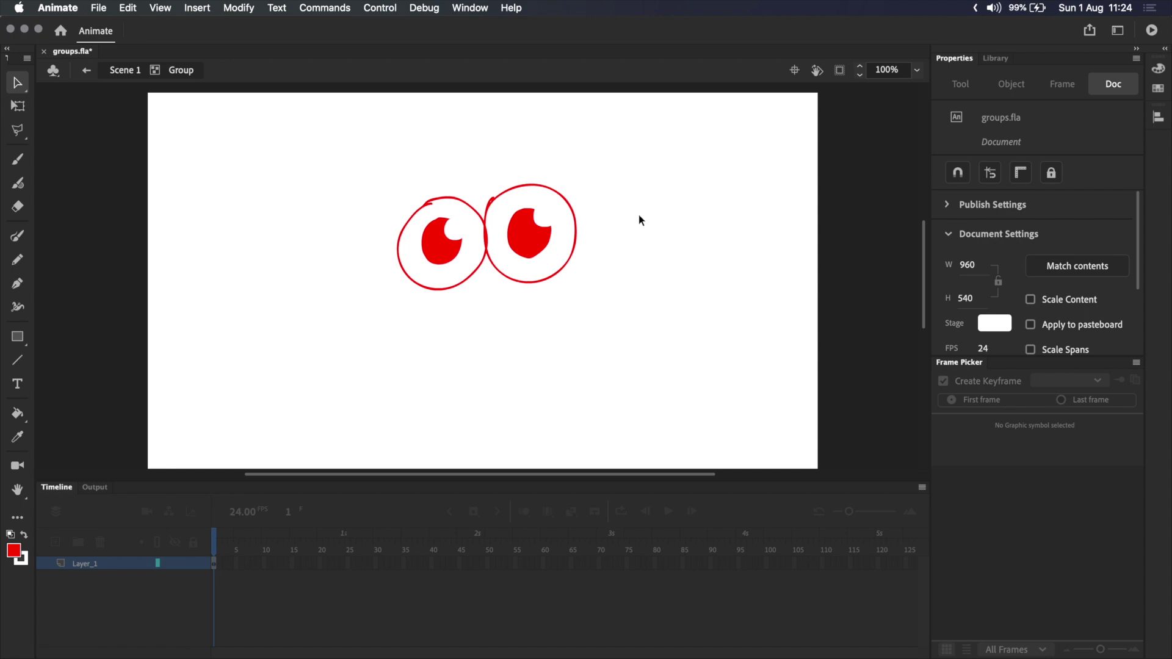
# - Group the left pupil on its own and shift it up-left to X 380.35, Y 152.65
pyautogui.click(442, 249)
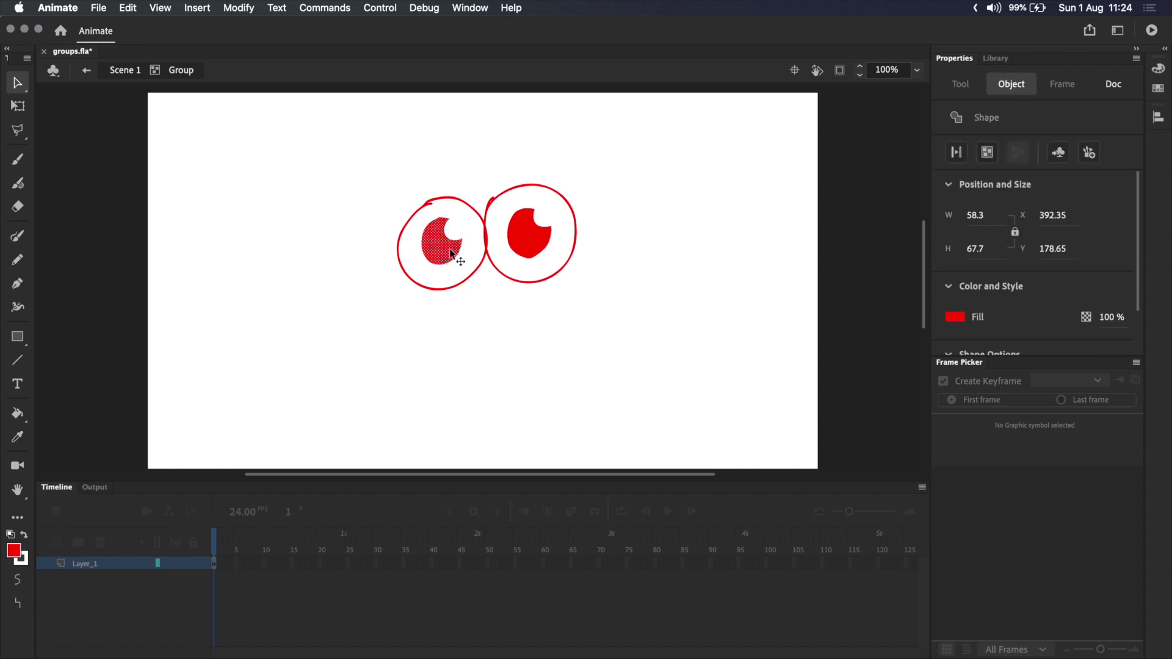
pyautogui.click(247, 8)
pyautogui.click(373, 238)
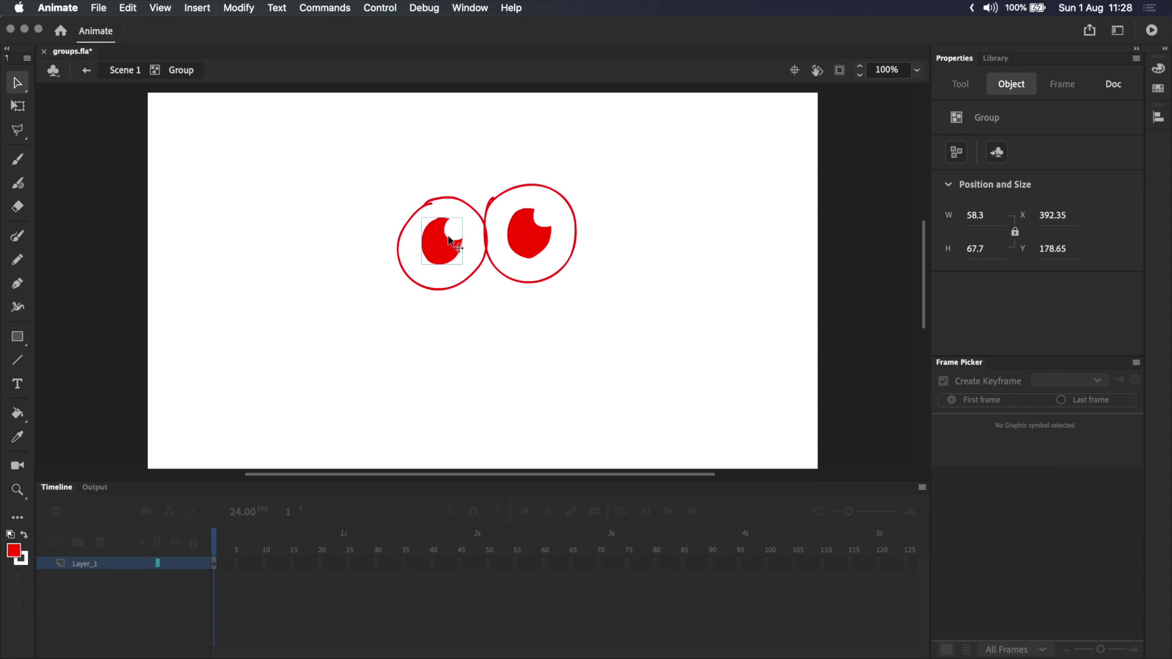
pyautogui.moveTo(437, 246); pyautogui.dragTo(431, 236)
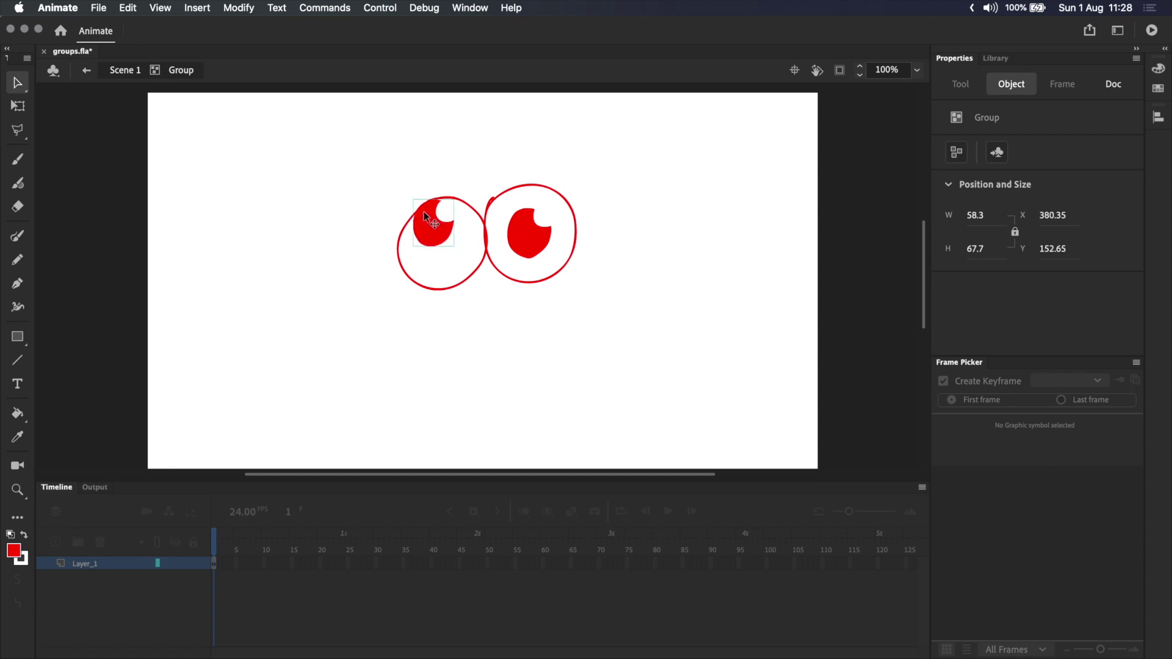
# - Raise the right pupil toward the top of its eye
pyautogui.doubleClick(453, 199)
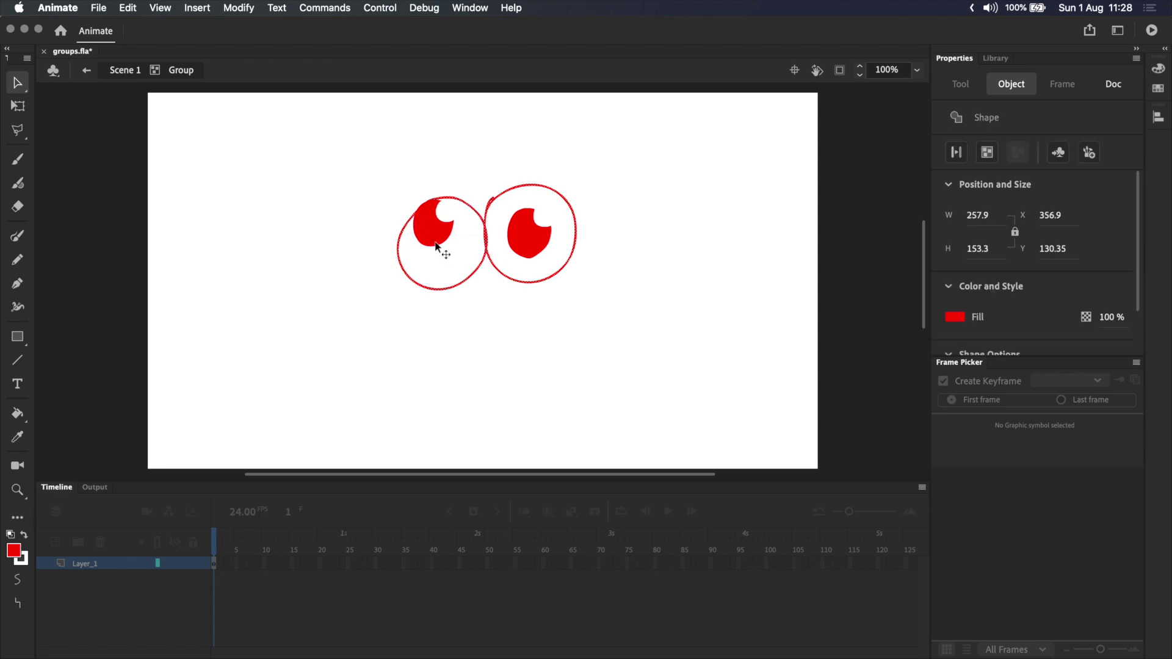
pyautogui.click(530, 242)
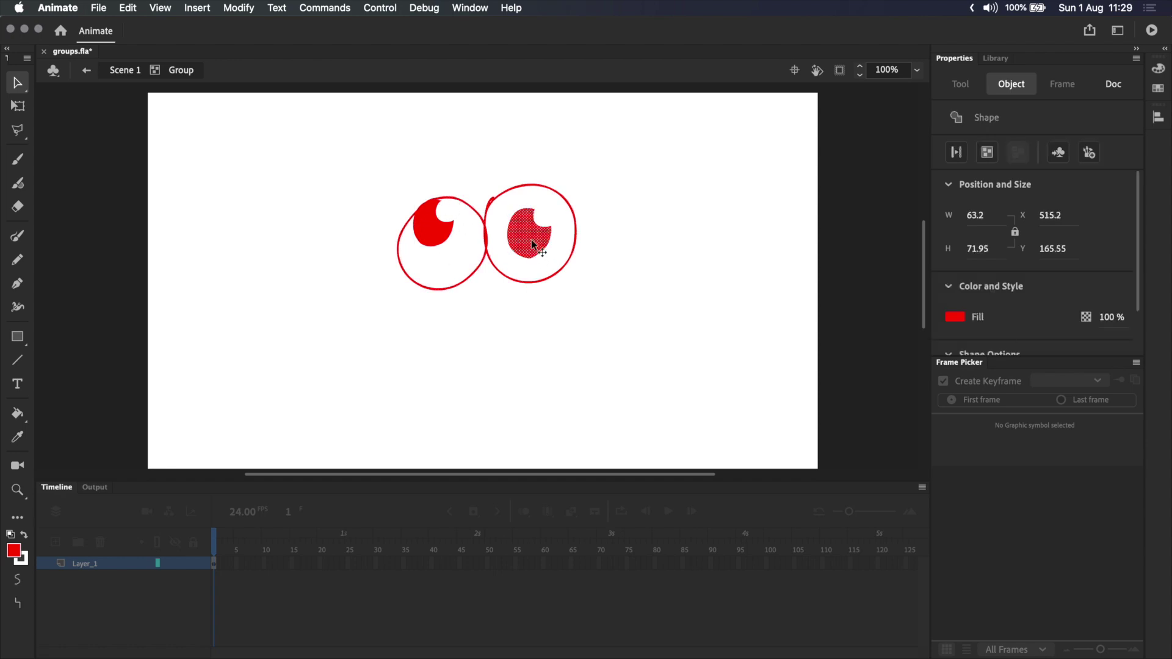
pyautogui.moveTo(530, 240); pyautogui.dragTo(509, 195)
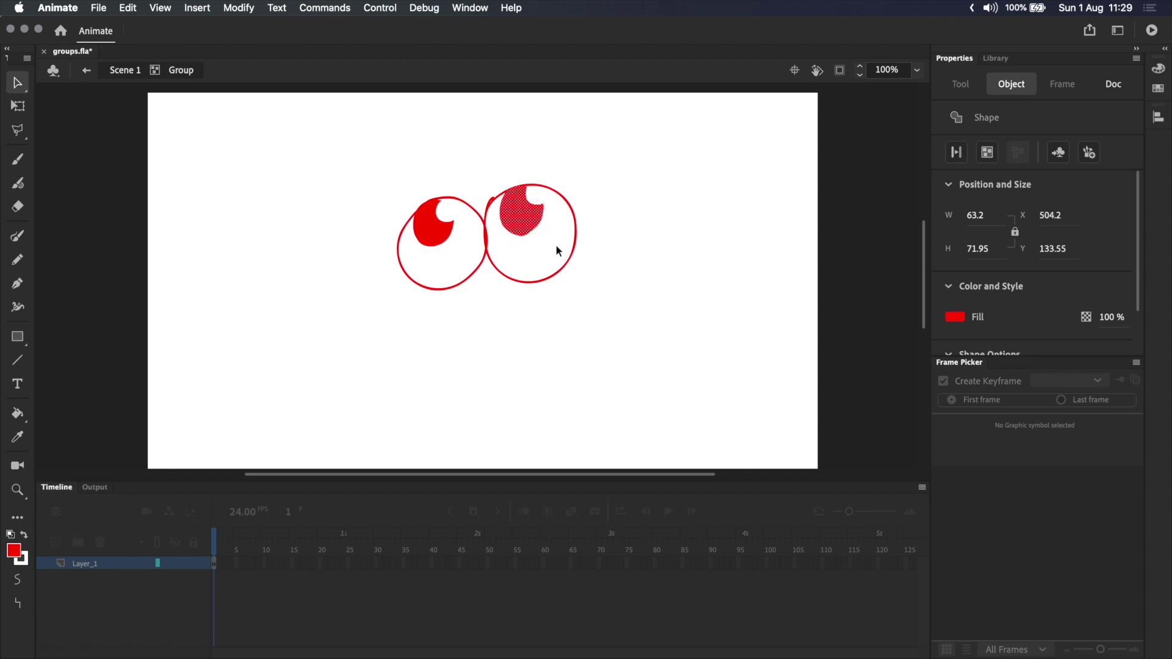
pyautogui.click(575, 361)
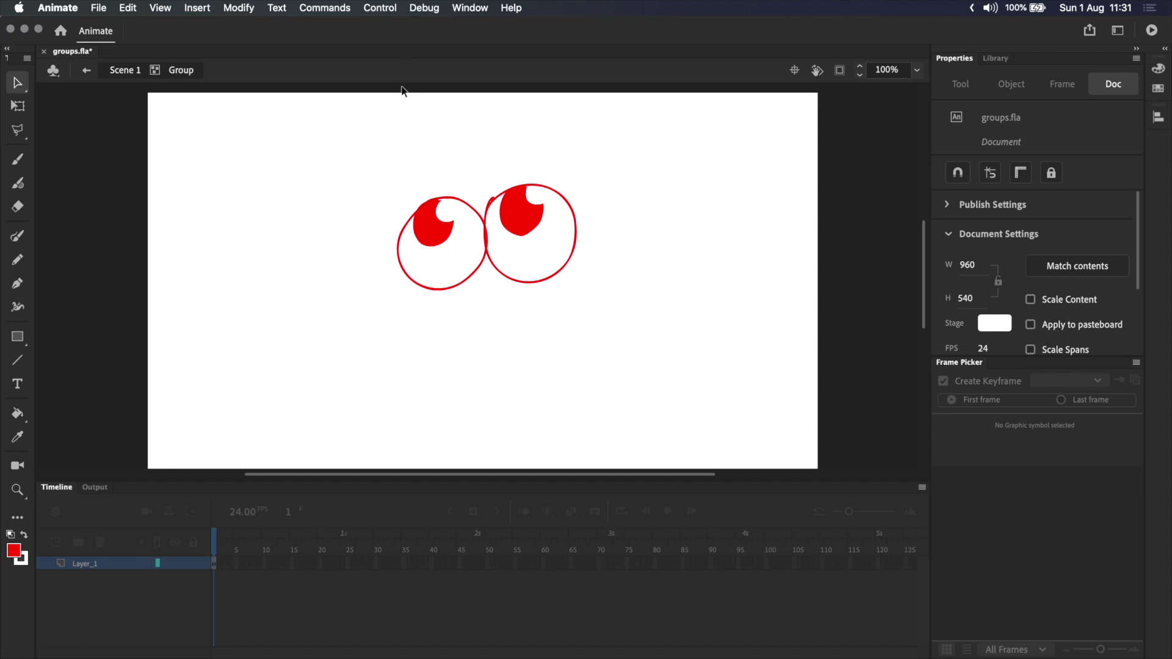
# - Reposition the left pupil group near its eye's top, at X 388.35, Y 150.65
pyautogui.click(439, 241)
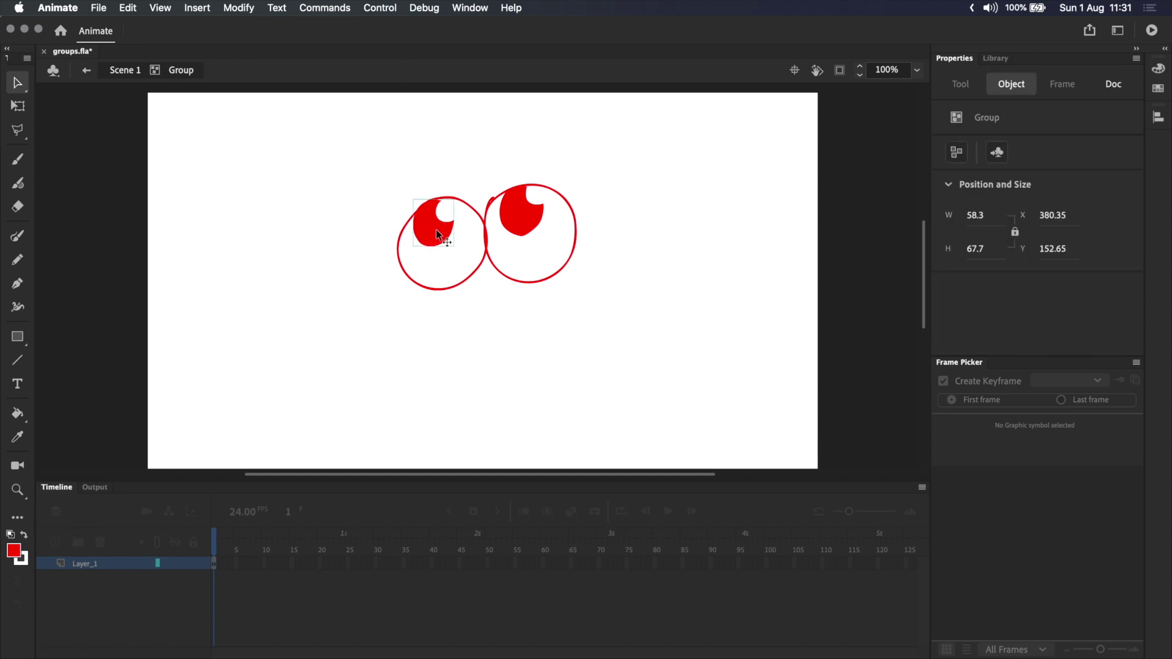
pyautogui.moveTo(450, 241); pyautogui.dragTo(449, 282)
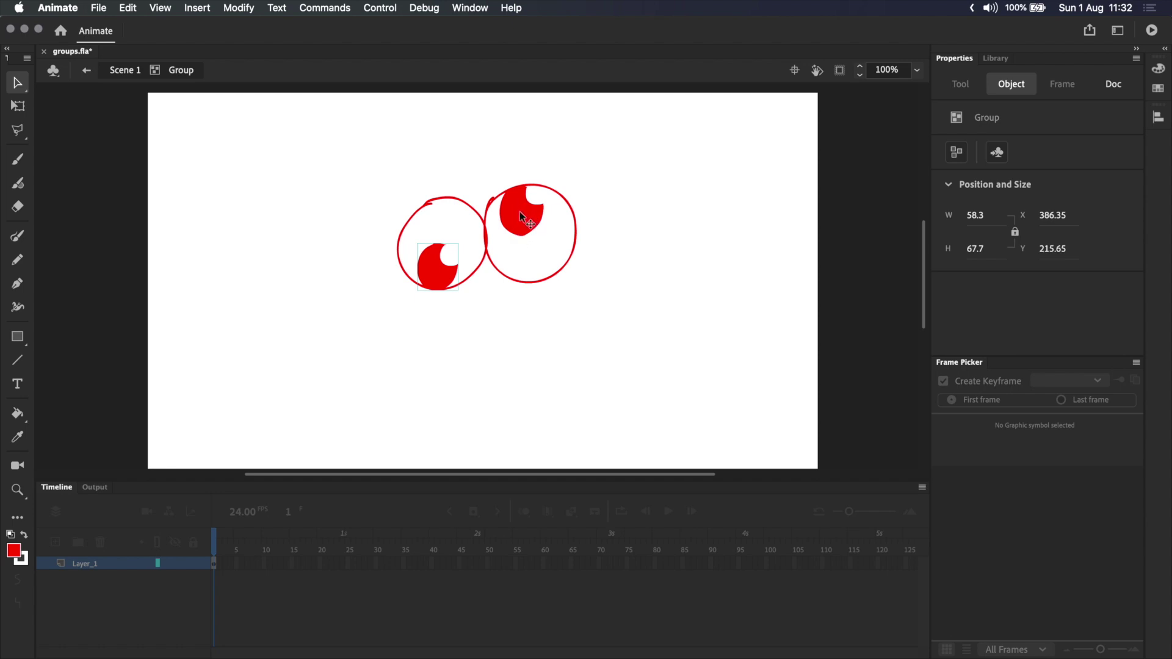
pyautogui.doubleClick(526, 223)
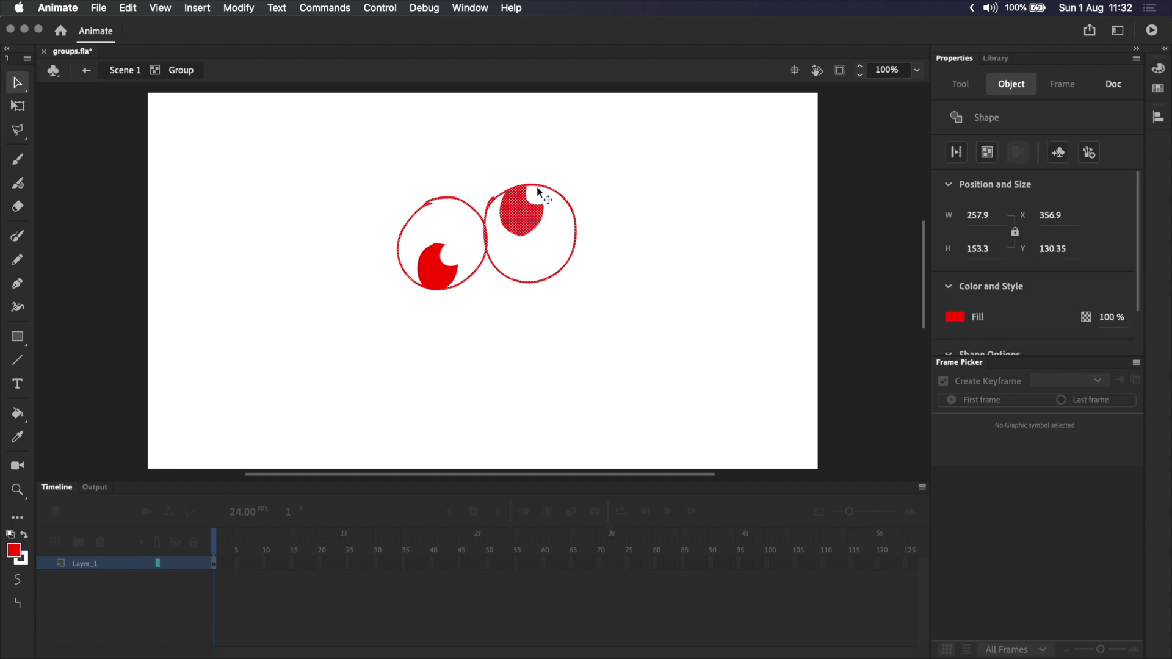
pyautogui.moveTo(516, 230)
pyautogui.mouseDown()
pyautogui.moveTo(529, 310)
pyautogui.moveTo(534, 190)
pyautogui.moveTo(524, 212)
pyautogui.mouseUp()
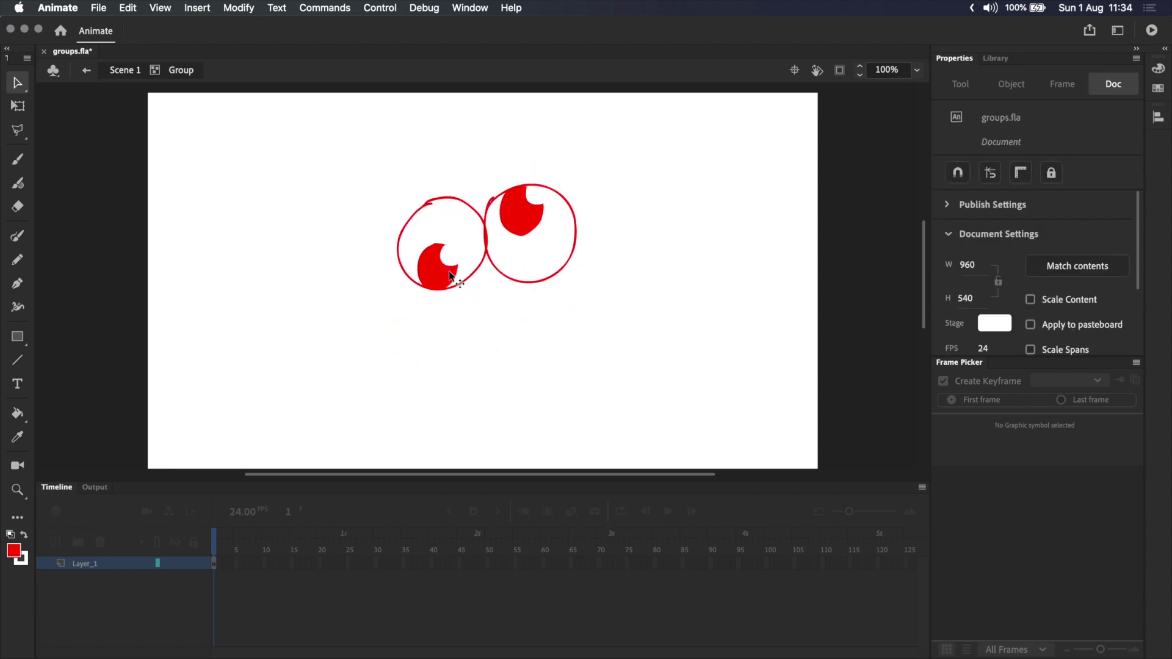
pyautogui.moveTo(450, 276); pyautogui.dragTo(442, 226)
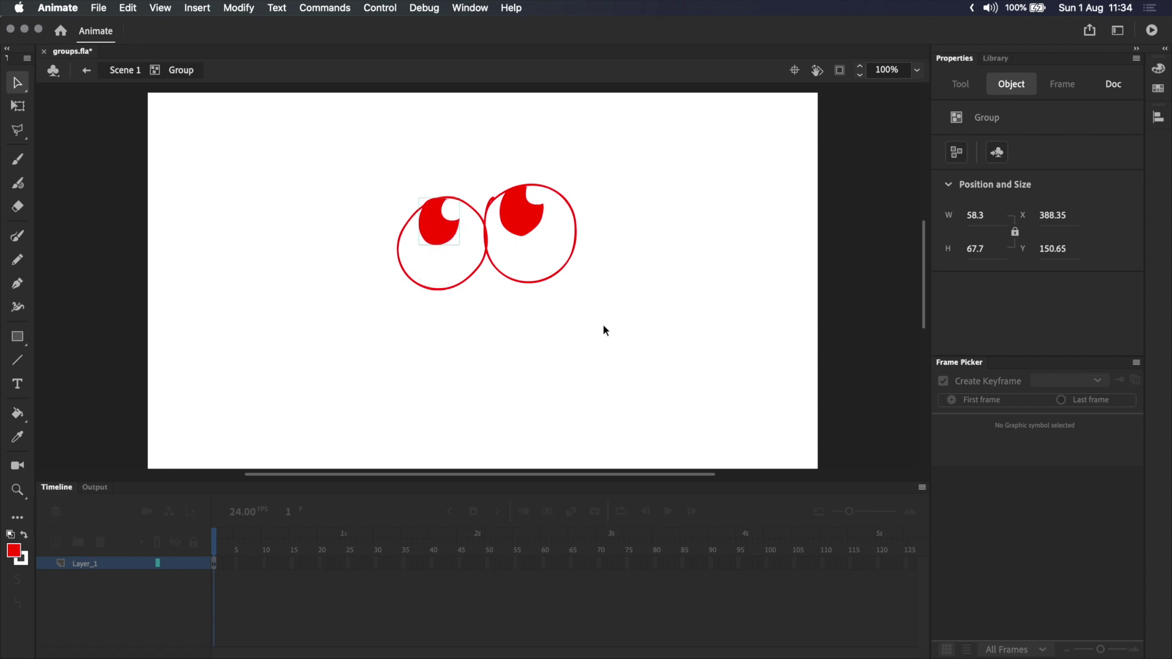
pyautogui.click(17, 206)
pyautogui.moveTo(361, 249)
pyautogui.mouseDown()
pyautogui.moveTo(537, 223)
pyautogui.moveTo(612, 256)
pyautogui.moveTo(304, 277)
pyautogui.moveTo(426, 252)
pyautogui.mouseUp()
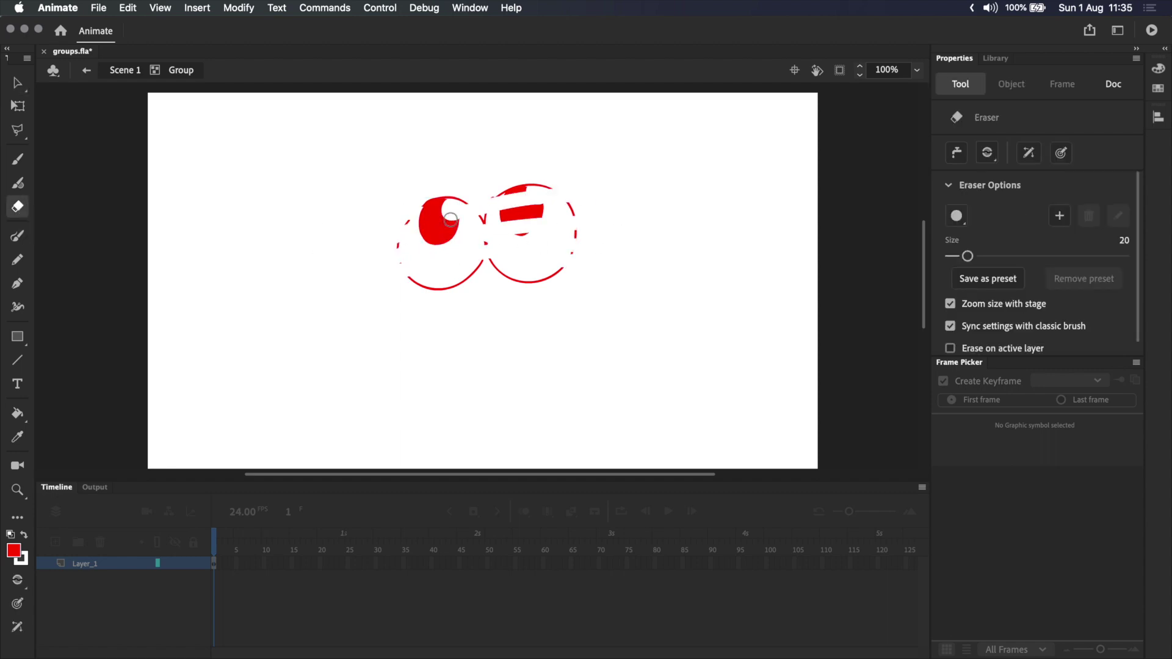
pyautogui.press('super+z')
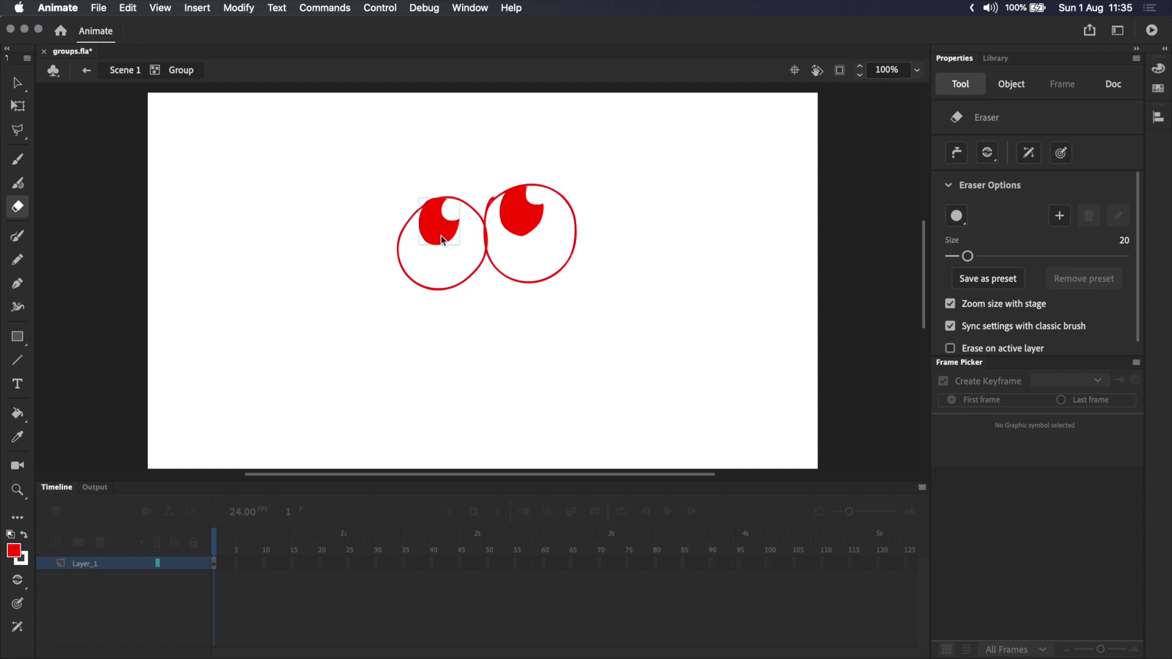
pyautogui.press('v')
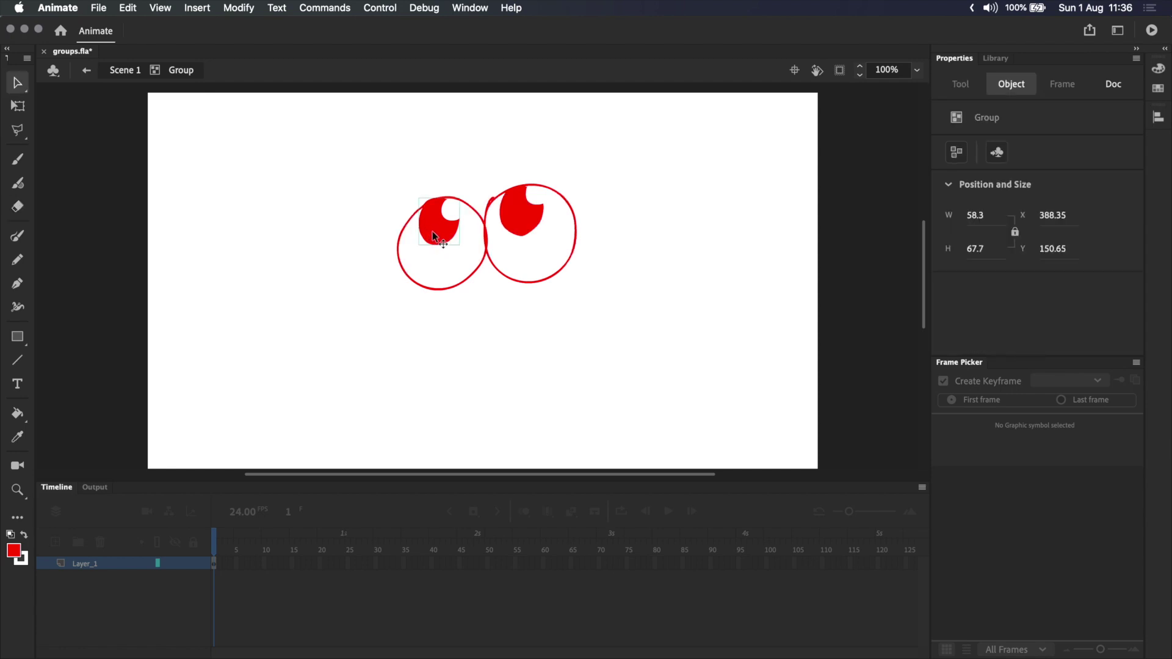
pyautogui.doubleClick(435, 235)
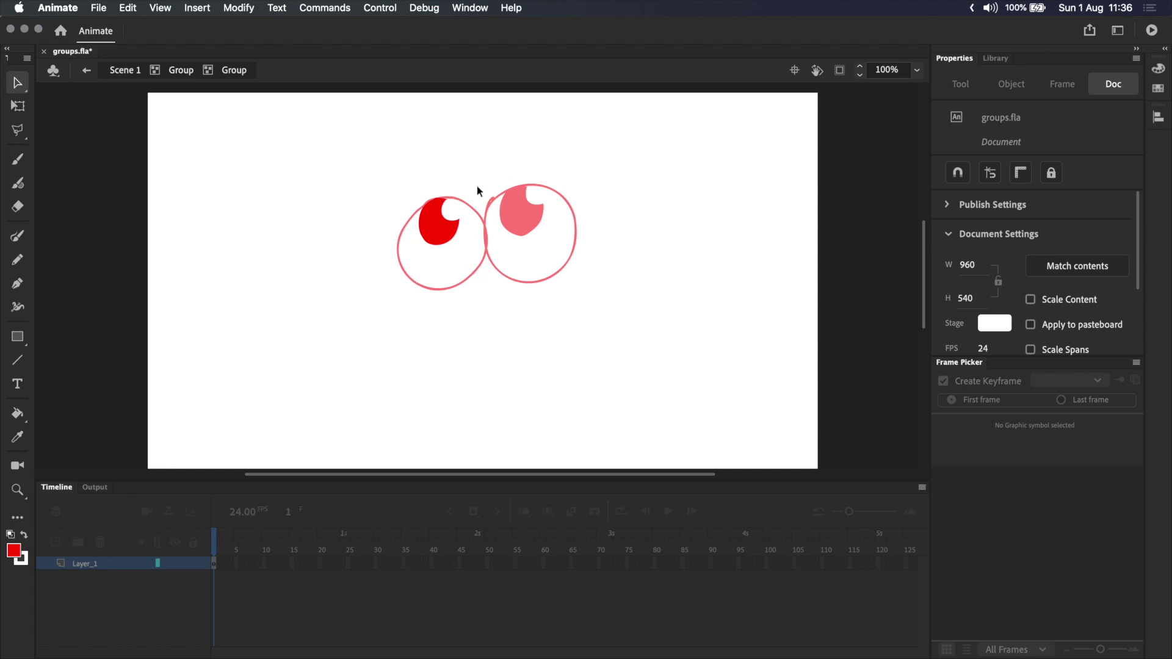
# - Test an eraser stroke across the left pupil, then undo to restore it
pyautogui.press('e')
pyautogui.moveTo(430, 211)
pyautogui.mouseDown()
pyautogui.moveTo(456, 207)
pyautogui.moveTo(406, 253)
pyautogui.moveTo(420, 183)
pyautogui.moveTo(477, 274)
pyautogui.moveTo(434, 225)
pyautogui.moveTo(549, 224)
pyautogui.mouseUp()
pyautogui.press('b')
pyautogui.press('super+z')
pyautogui.press('v')
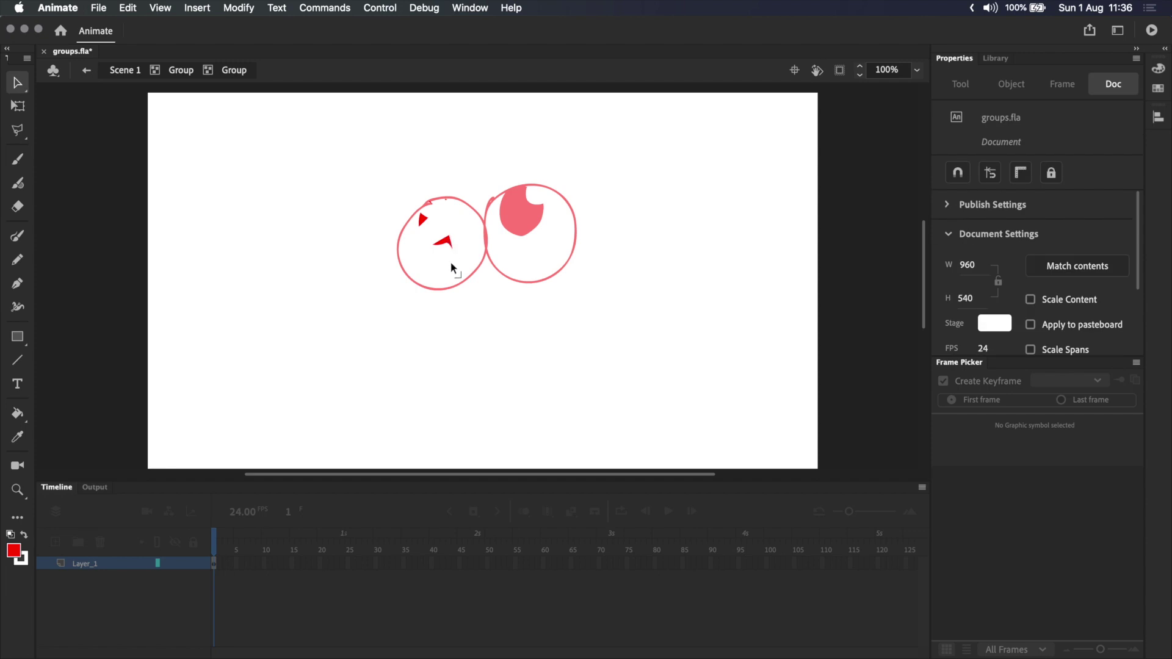
pyautogui.press('super+shift+z')
pyautogui.press('super+z')
pyautogui.press('super+z')
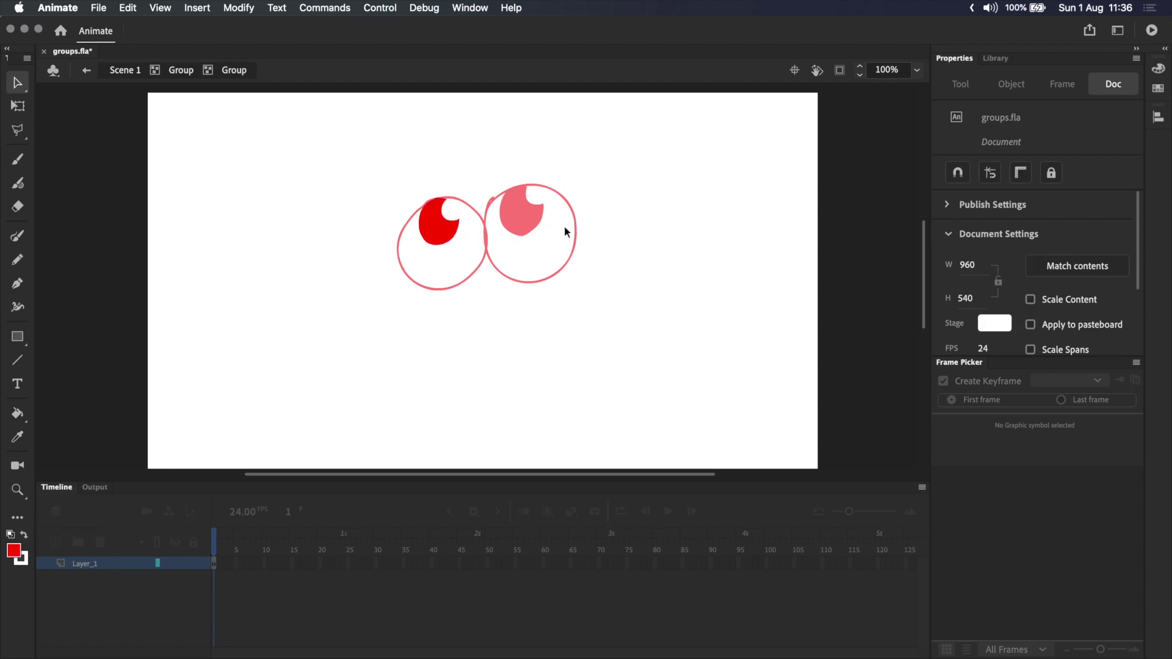
# - Test a grouped red brush blob and an eraser stroke on the outlines, undoing both
pyautogui.press('b')
pyautogui.moveTo(593, 202)
pyautogui.mouseDown()
pyautogui.moveTo(614, 199)
pyautogui.moveTo(628, 223)
pyautogui.mouseUp()
pyautogui.press('v')
pyautogui.click(622, 222)
pyautogui.press('super+g')
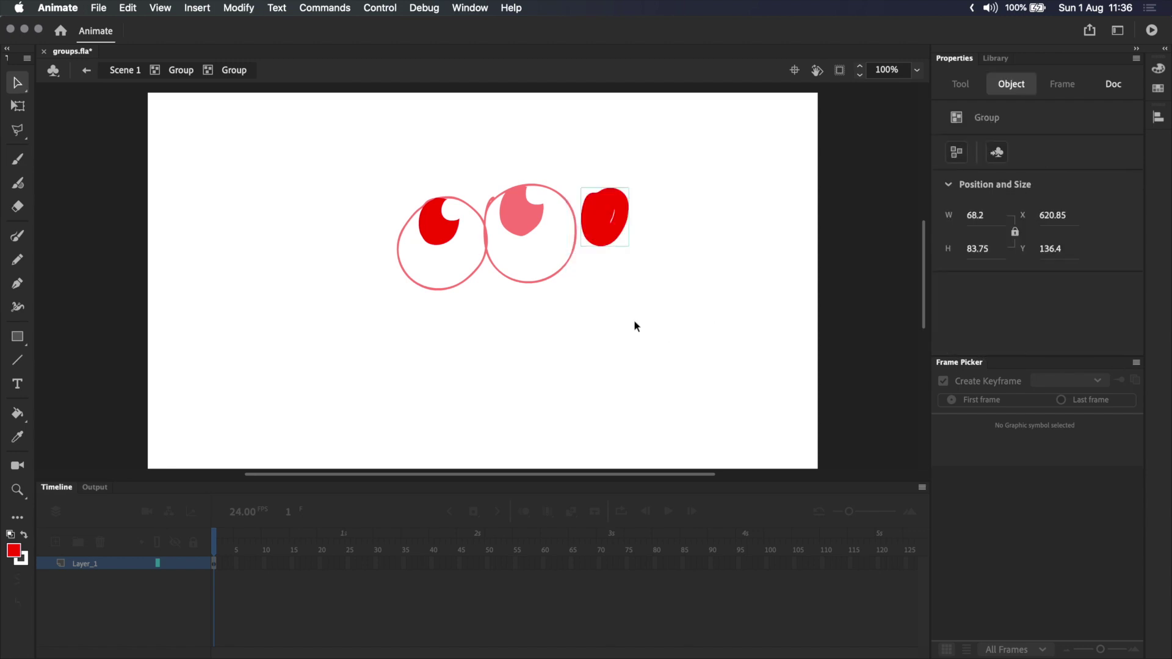
pyautogui.press('BackSpace')
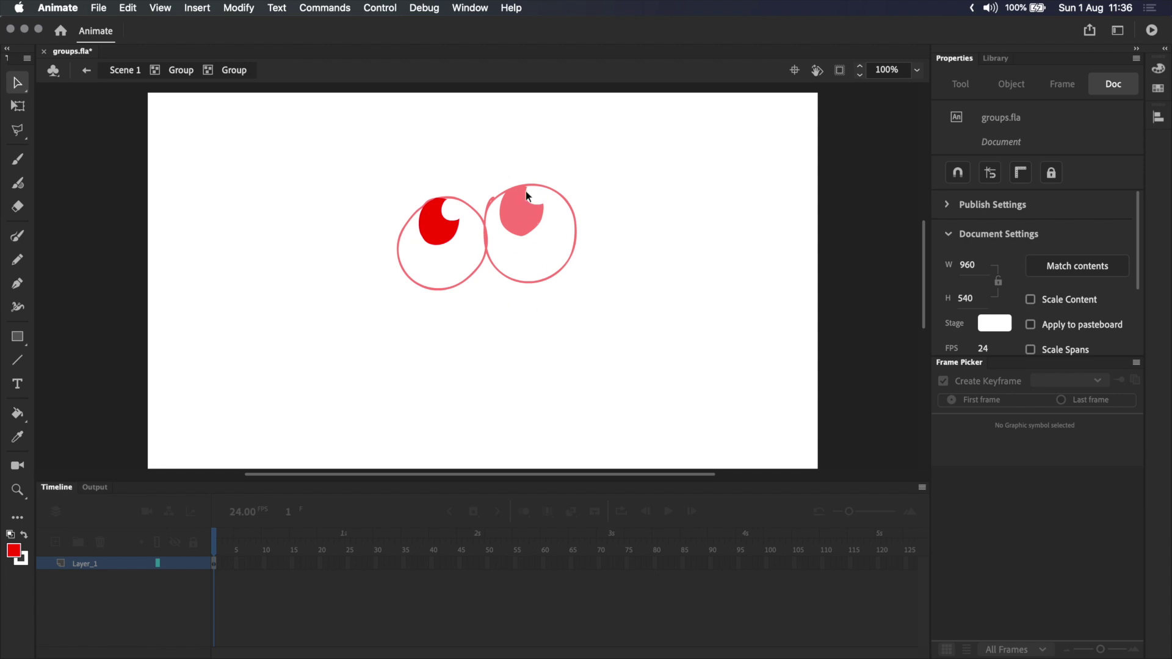
pyautogui.press('e')
pyautogui.moveTo(515, 186)
pyautogui.mouseDown()
pyautogui.moveTo(521, 269)
pyautogui.moveTo(593, 251)
pyautogui.moveTo(519, 270)
pyautogui.moveTo(586, 275)
pyautogui.moveTo(516, 221)
pyautogui.moveTo(525, 251)
pyautogui.mouseUp()
pyautogui.press('super+z')
pyautogui.press('super+z')
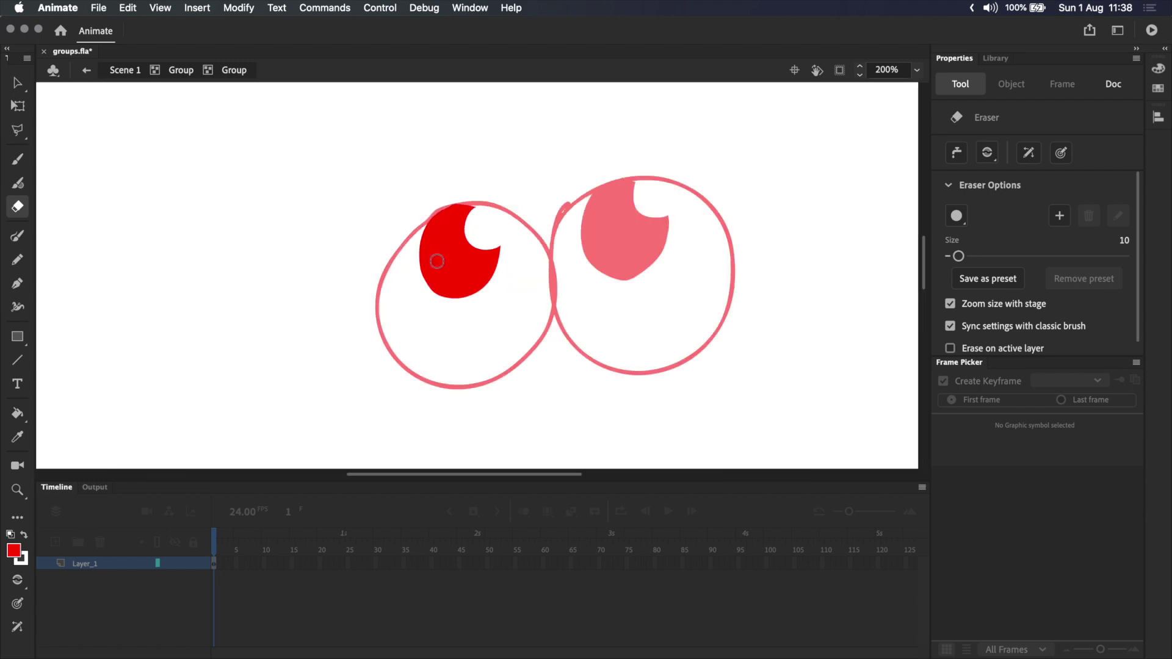
# - Erase a second, smaller highlight near the lower left of the left pupil, then return to the eyes group
pyautogui.moveTo(442, 263)
pyautogui.mouseDown()
pyautogui.moveTo(457, 278)
pyautogui.moveTo(442, 261)
pyautogui.mouseUp()
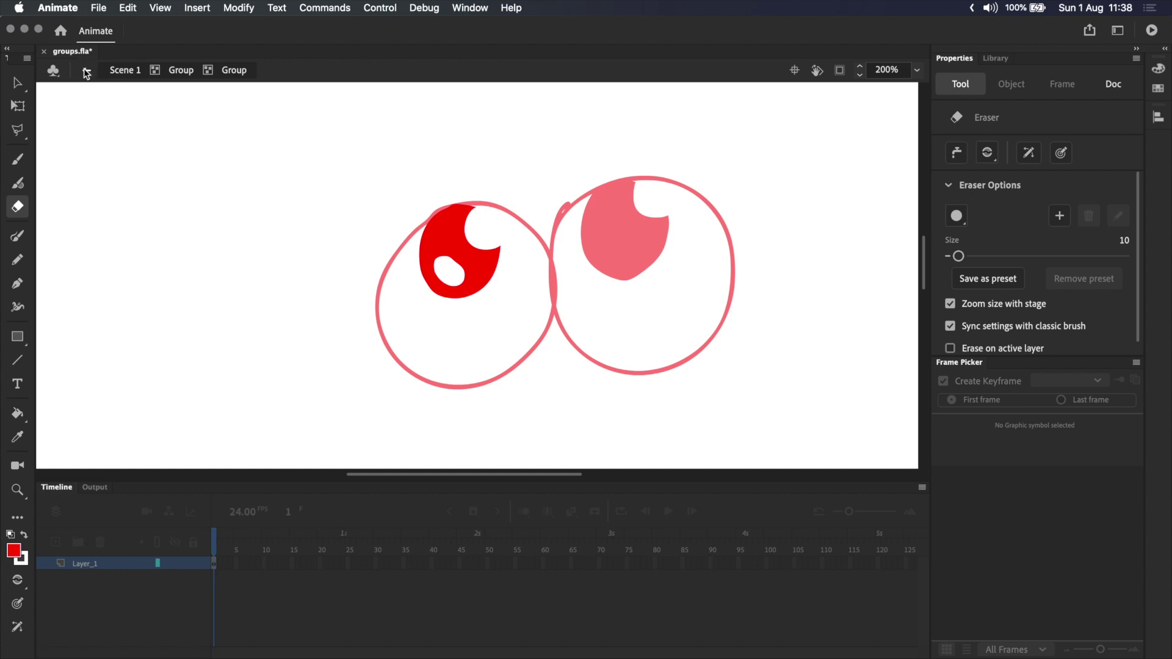
pyautogui.press('v')
pyautogui.doubleClick(760, 185)
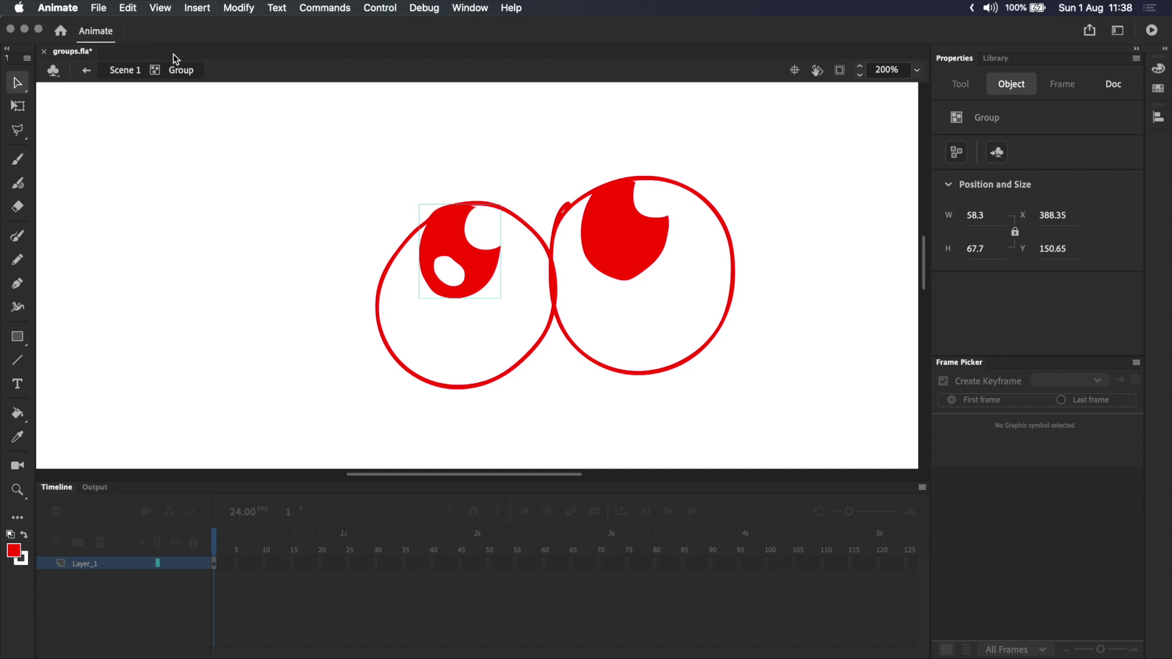
# - Back in Scene 1 at 100%, break the eyes into plain shapes and erase a right-pupil highlight
pyautogui.doubleClick(764, 178)
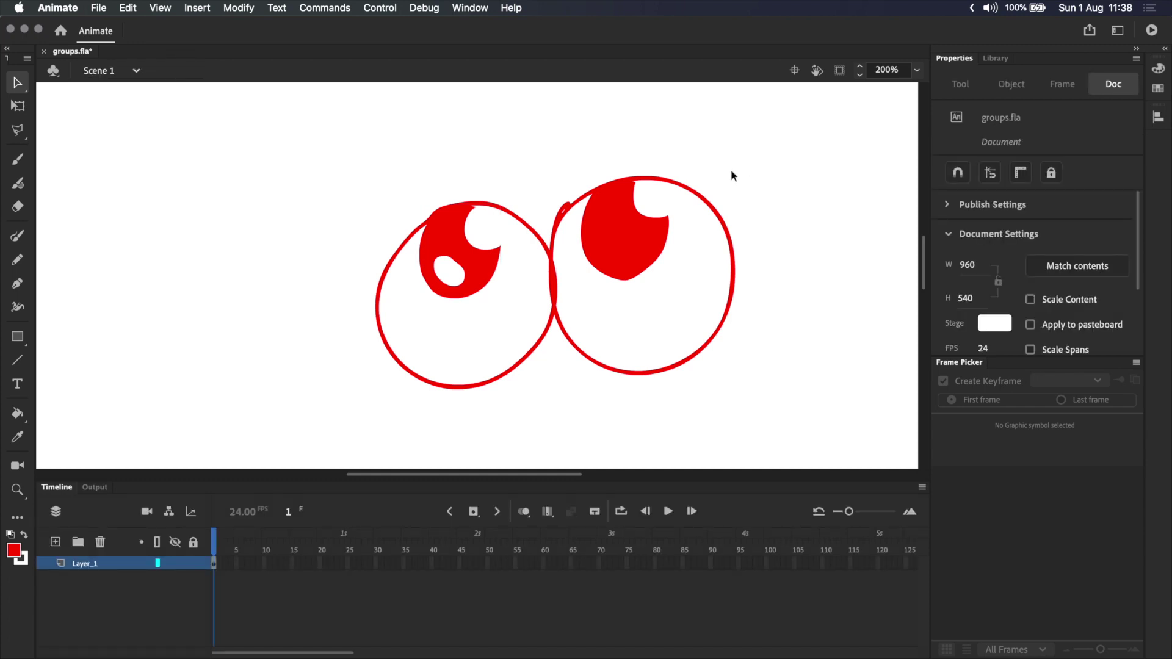
pyautogui.press('super+1')
pyautogui.moveTo(698, 130); pyautogui.dragTo(283, 366)
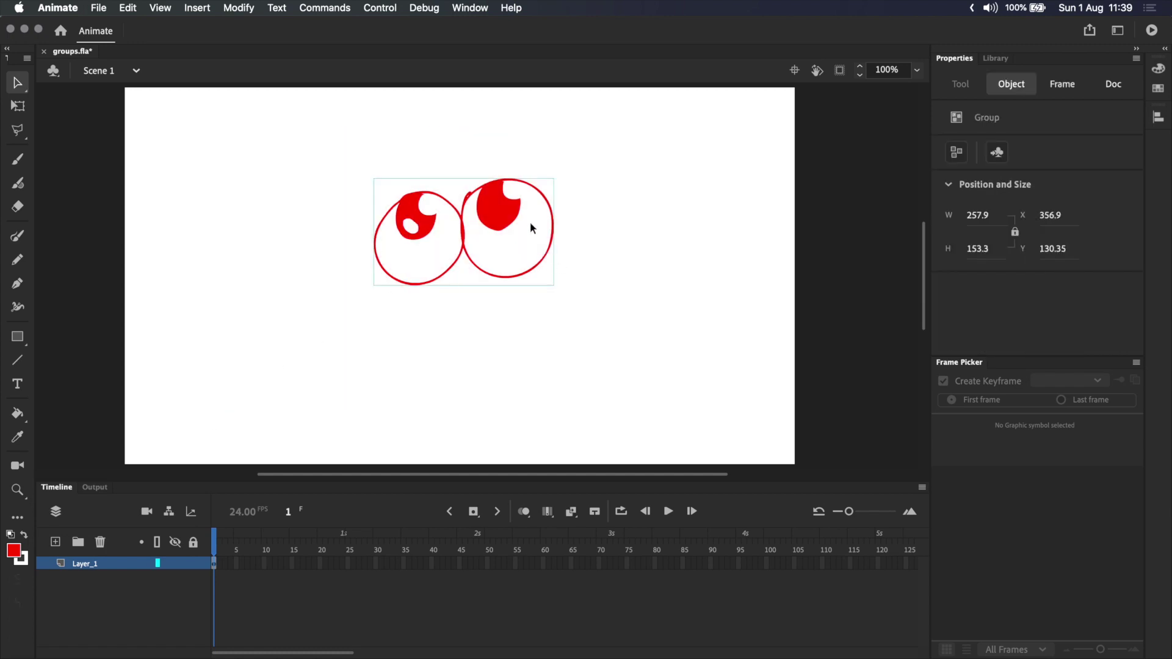
pyautogui.click(238, 8)
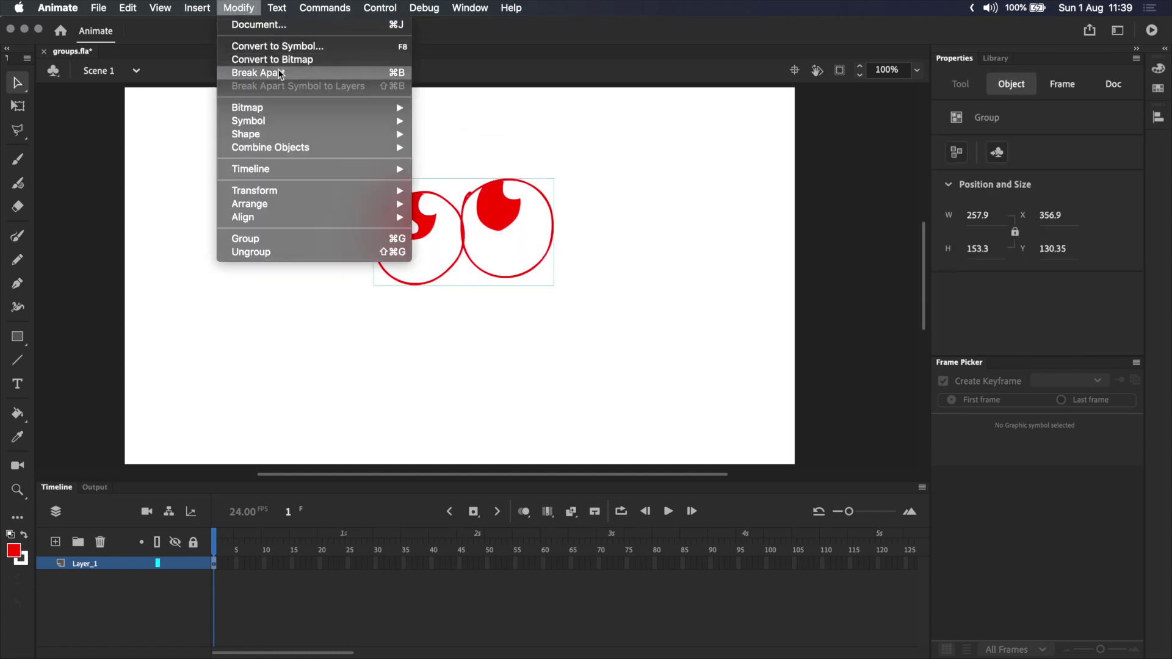
pyautogui.click(400, 72)
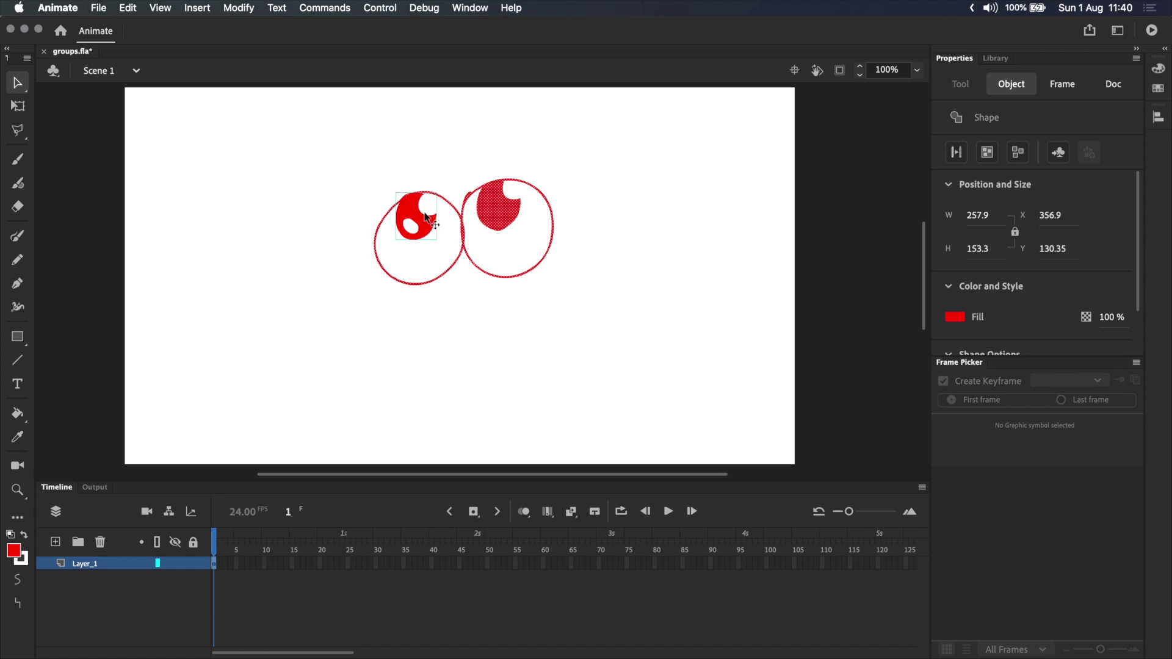
pyautogui.press('super+shift+g')
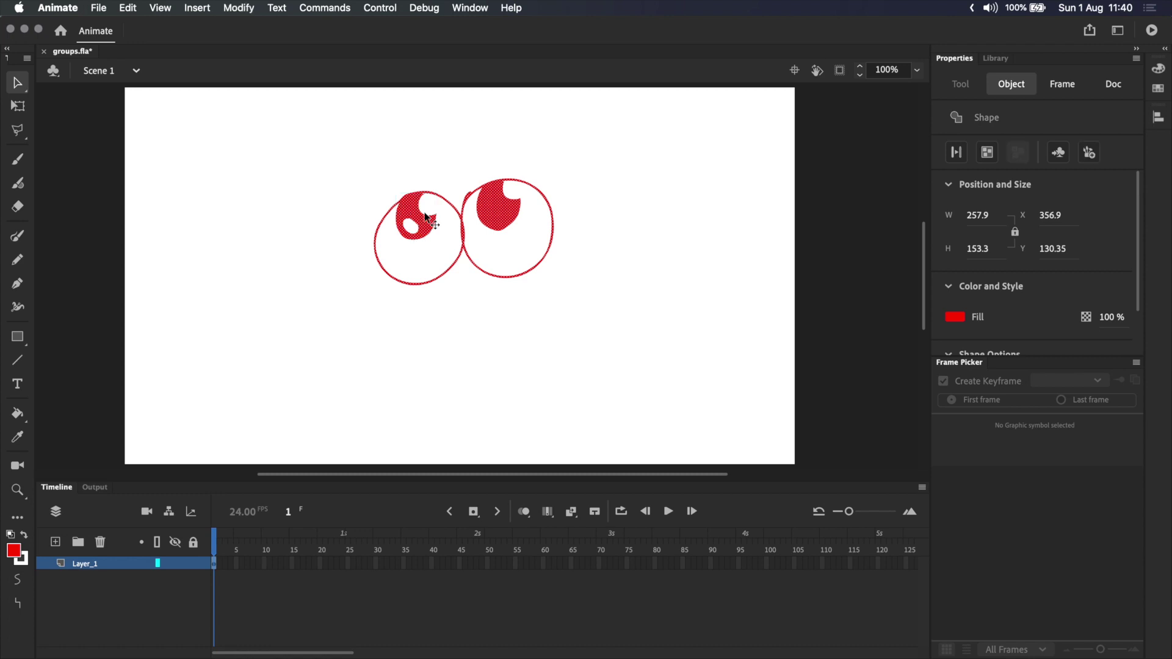
pyautogui.press('e')
pyautogui.moveTo(489, 210); pyautogui.dragTo(493, 217)
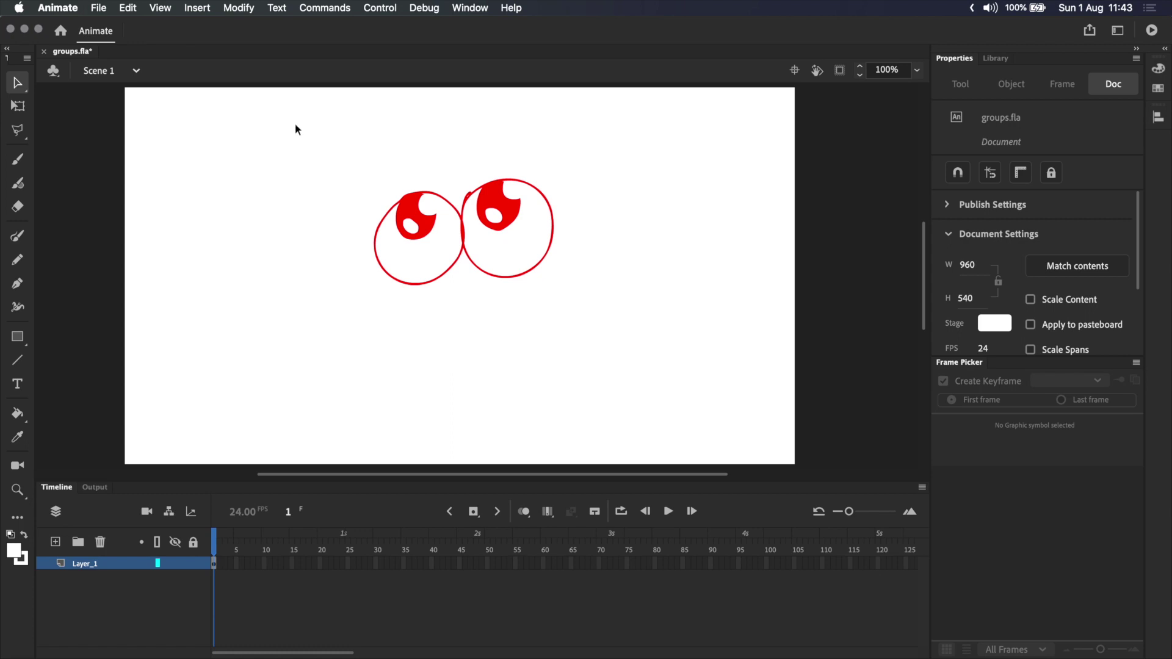
# - Marquee-select both eye shapes and group them
pyautogui.moveTo(296, 126); pyautogui.dragTo(740, 453)
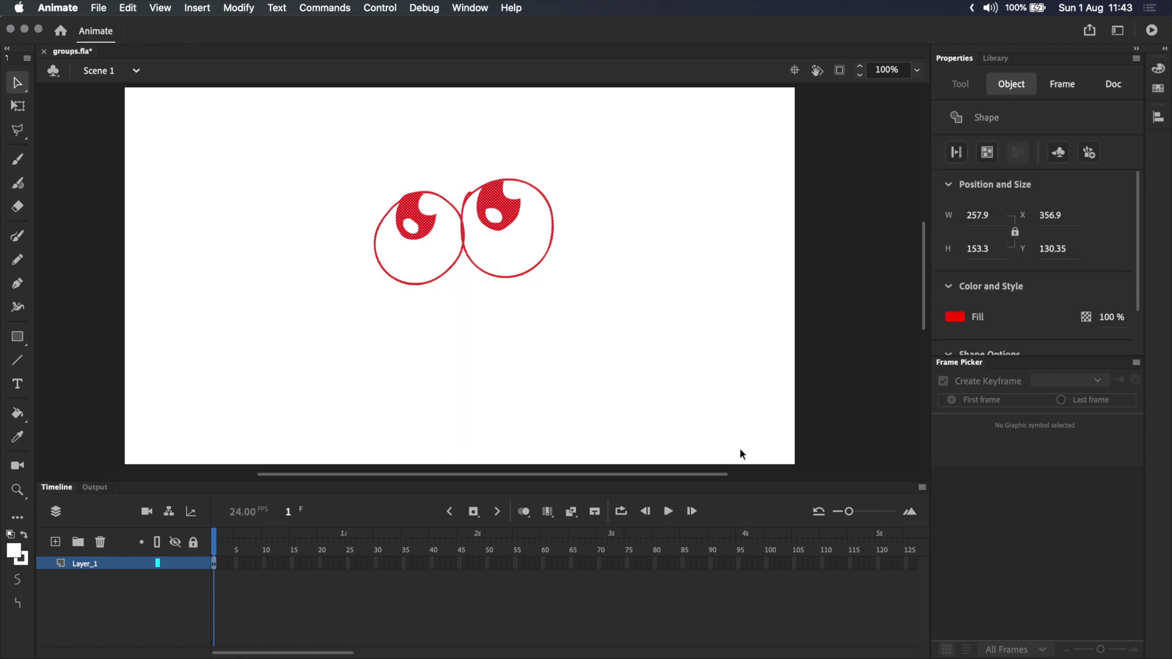
pyautogui.press('super+g')
pyautogui.click(489, 353)
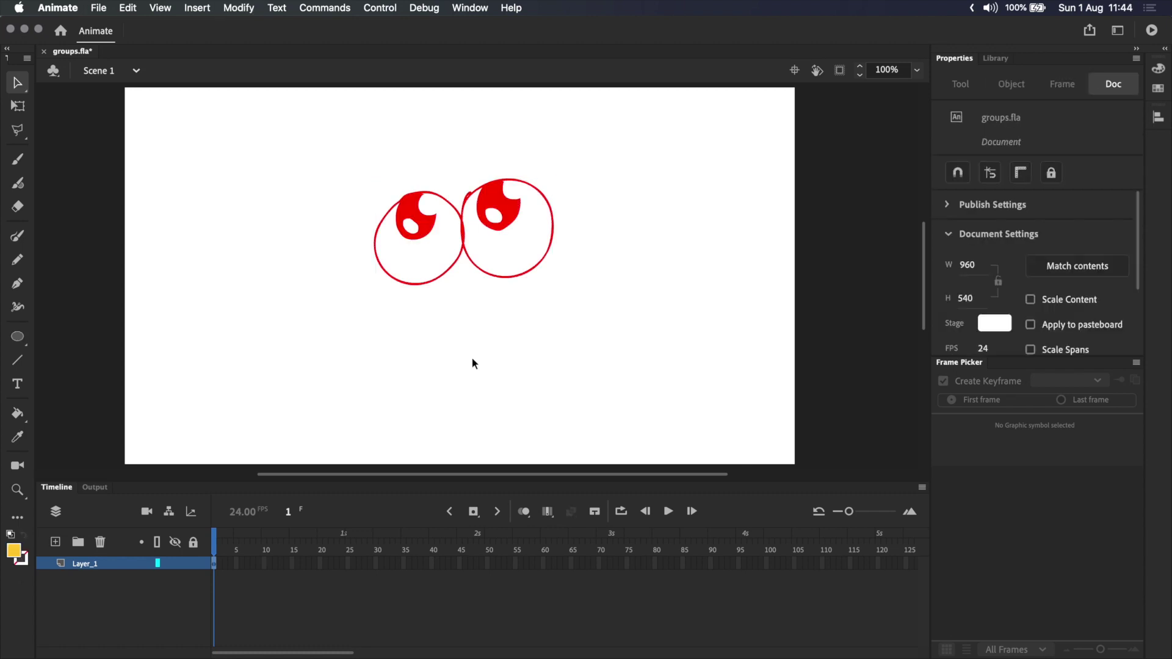
# - Draw a 346 × 346 yellow filled circle behind the eyes as the face
pyautogui.click(17, 337)
pyautogui.moveTo(429, 280)
pyautogui.mouseDown()
pyautogui.moveTo(502, 210)
pyautogui.moveTo(584, 175)
pyautogui.mouseUp()
pyautogui.press('v')
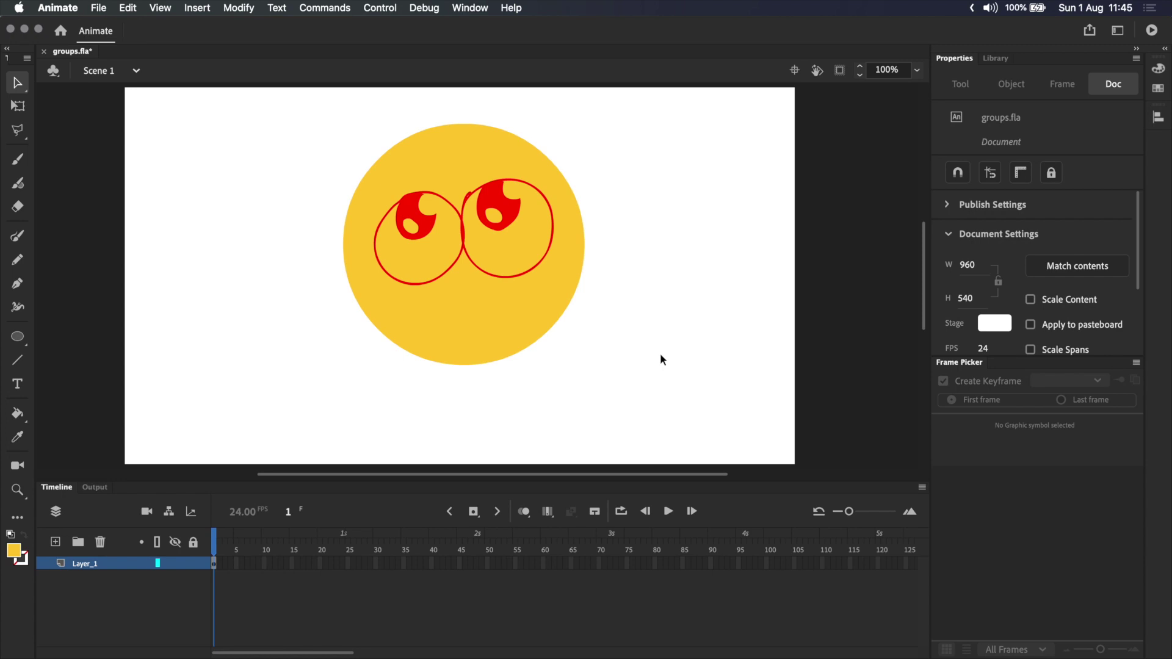
pyautogui.click(511, 211)
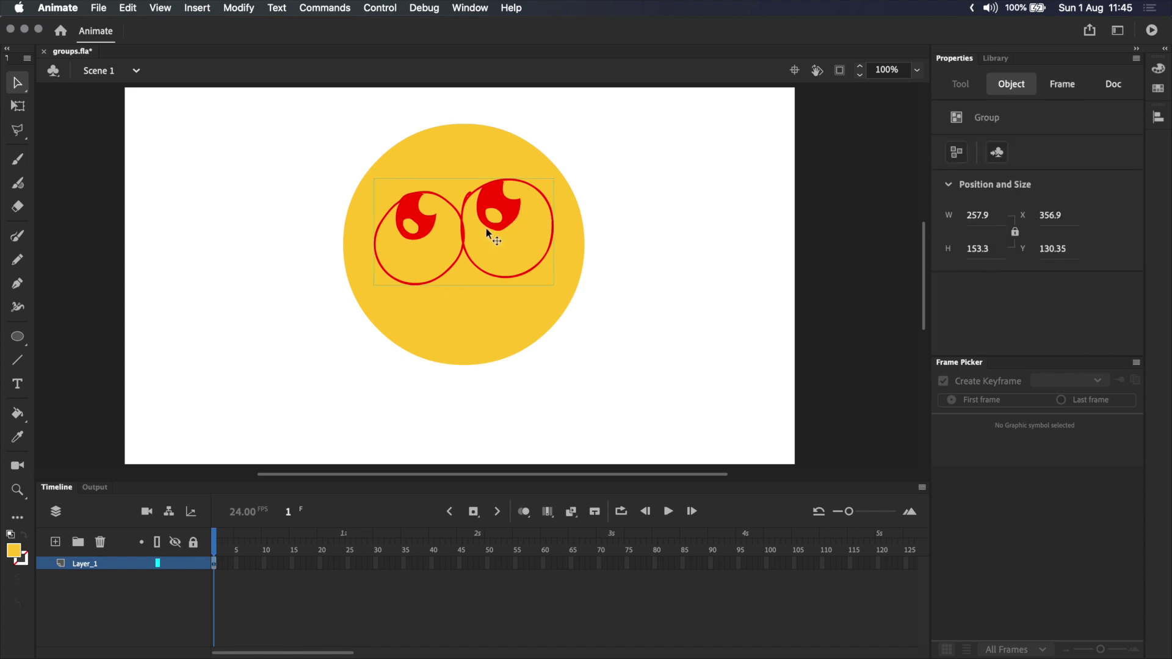
pyautogui.click(552, 313)
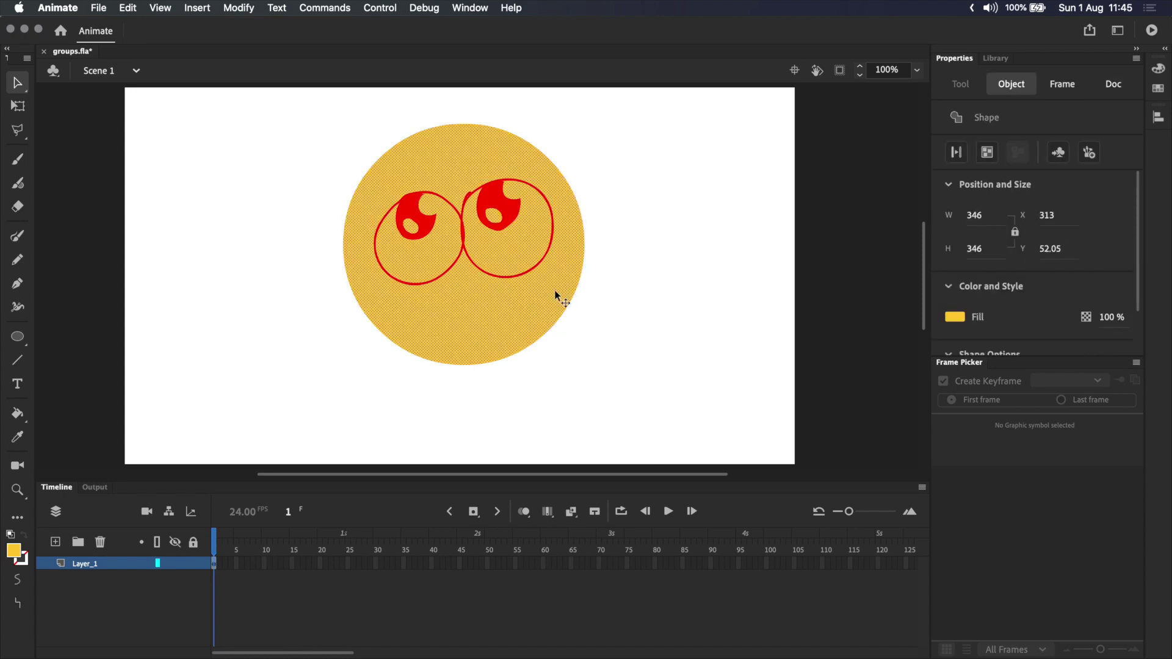
pyautogui.click(633, 332)
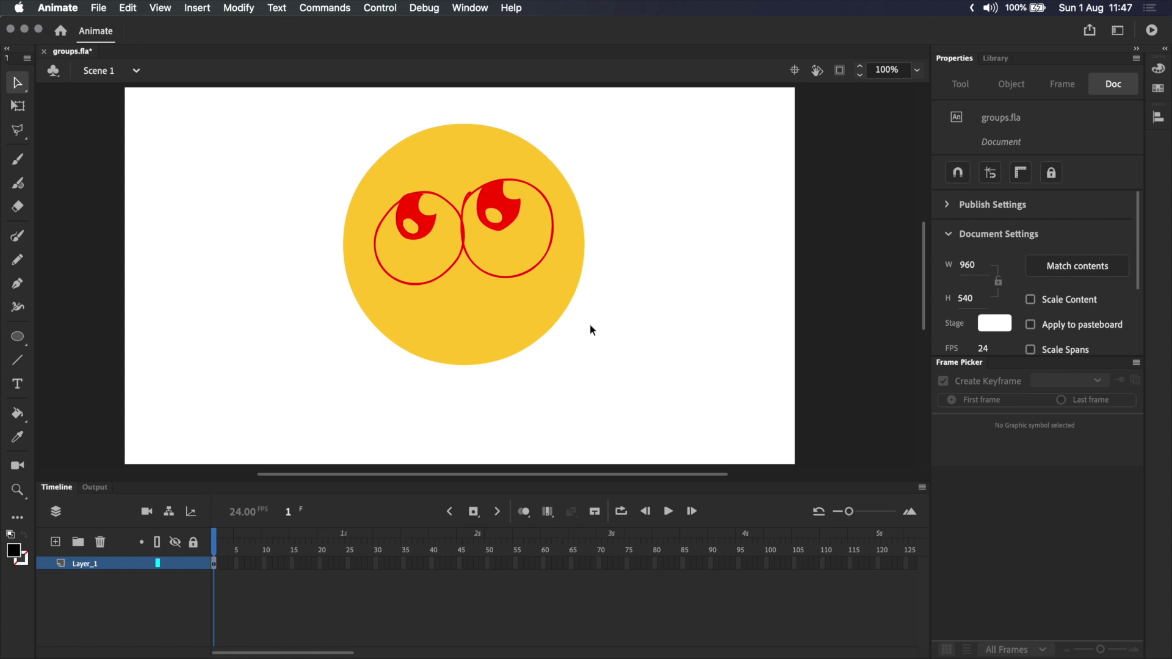
# - Inside the eyes group, recolour the whole eye drawing black
pyautogui.doubleClick(512, 216)
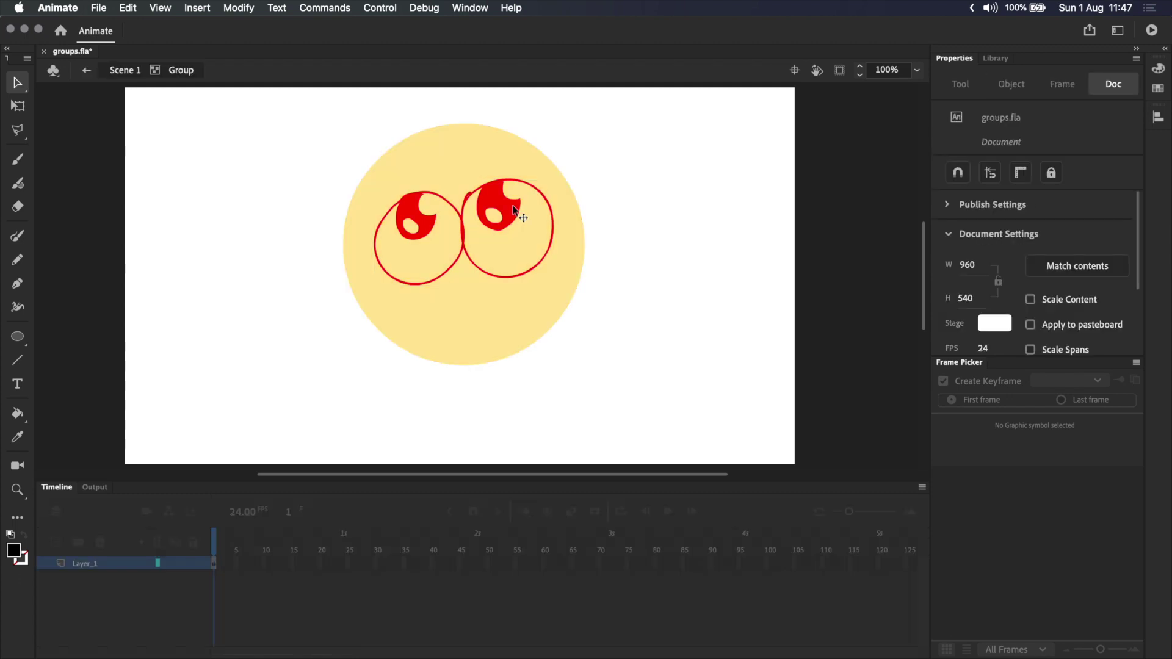
pyautogui.press('super+a')
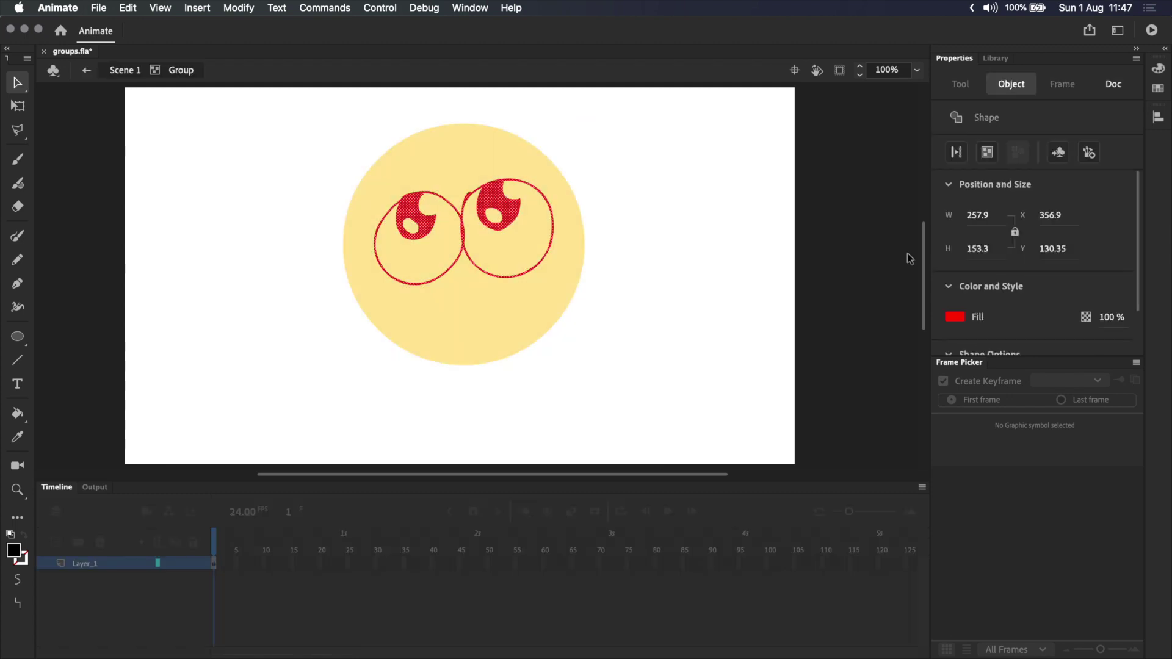
pyautogui.click(956, 317)
# - Fill both eyeballs with white, then exit the eyes group
pyautogui.click(17, 413)
pyautogui.click(13, 551)
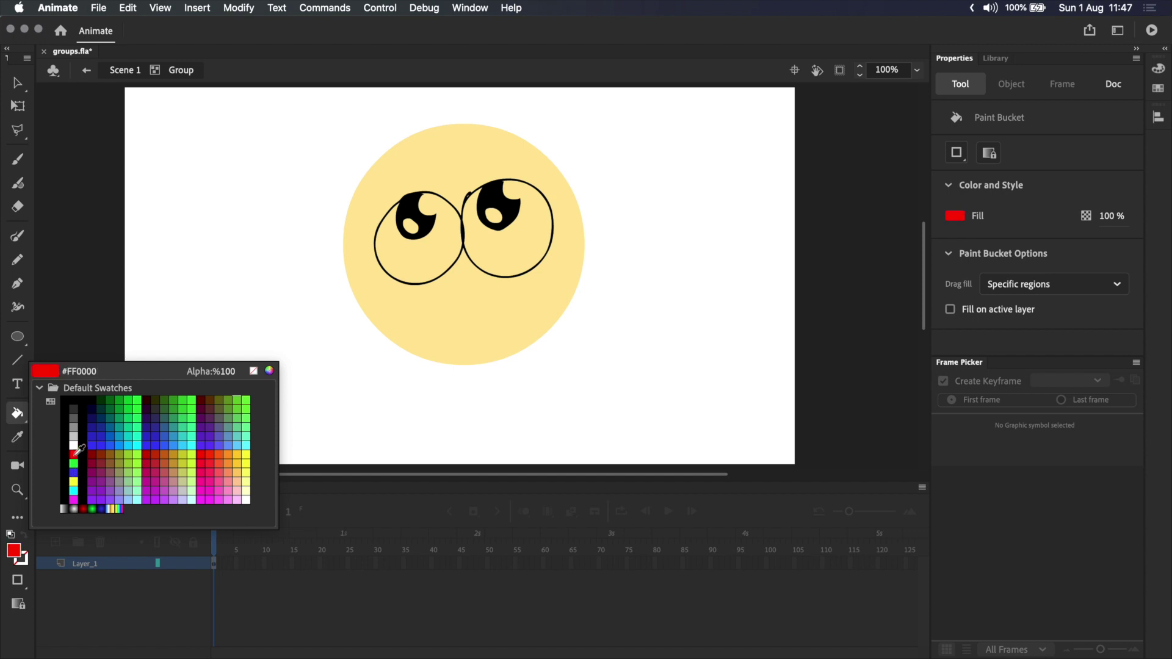
pyautogui.click(75, 444)
pyautogui.click(449, 251)
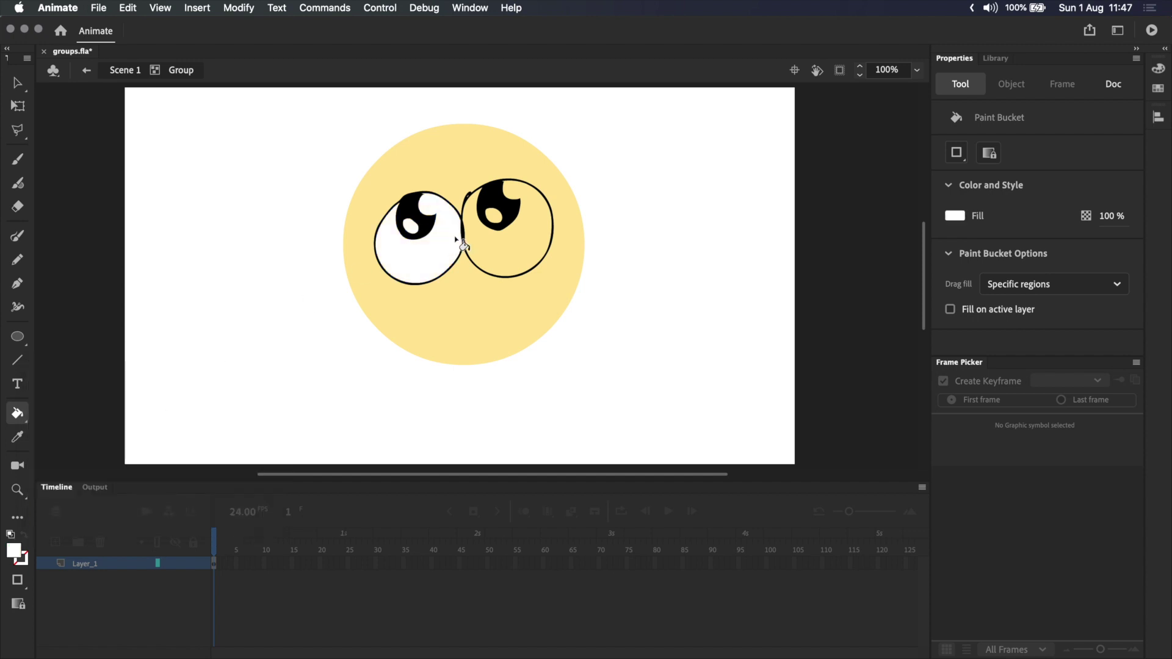
pyautogui.click(540, 232)
pyautogui.press('v')
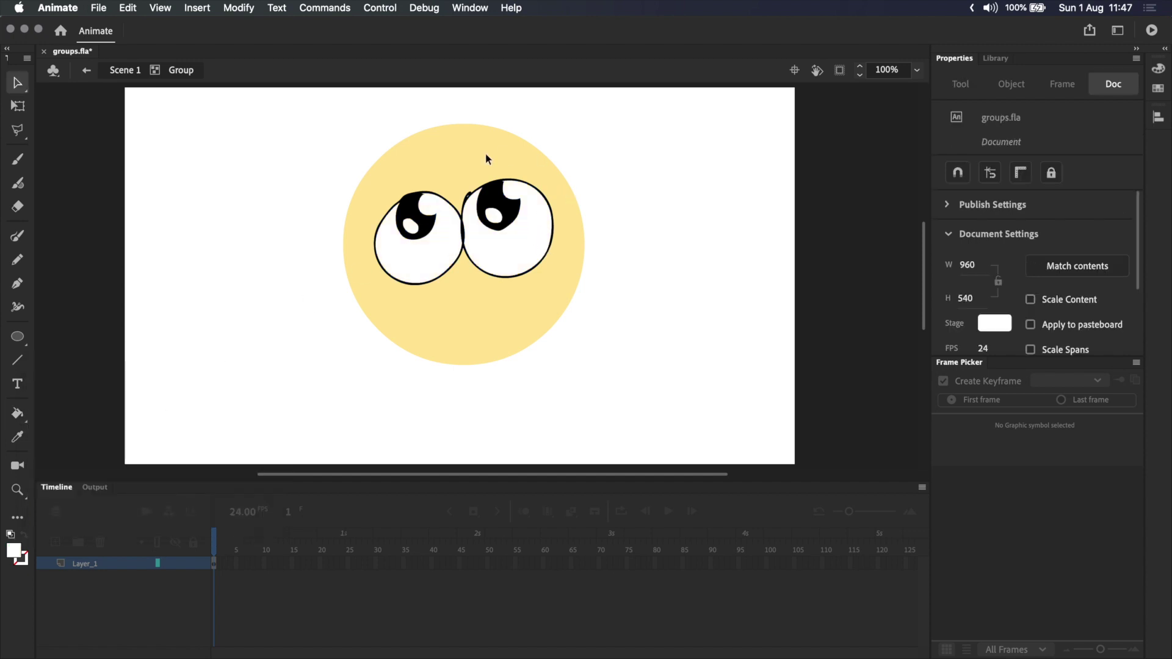
pyautogui.doubleClick(648, 189)
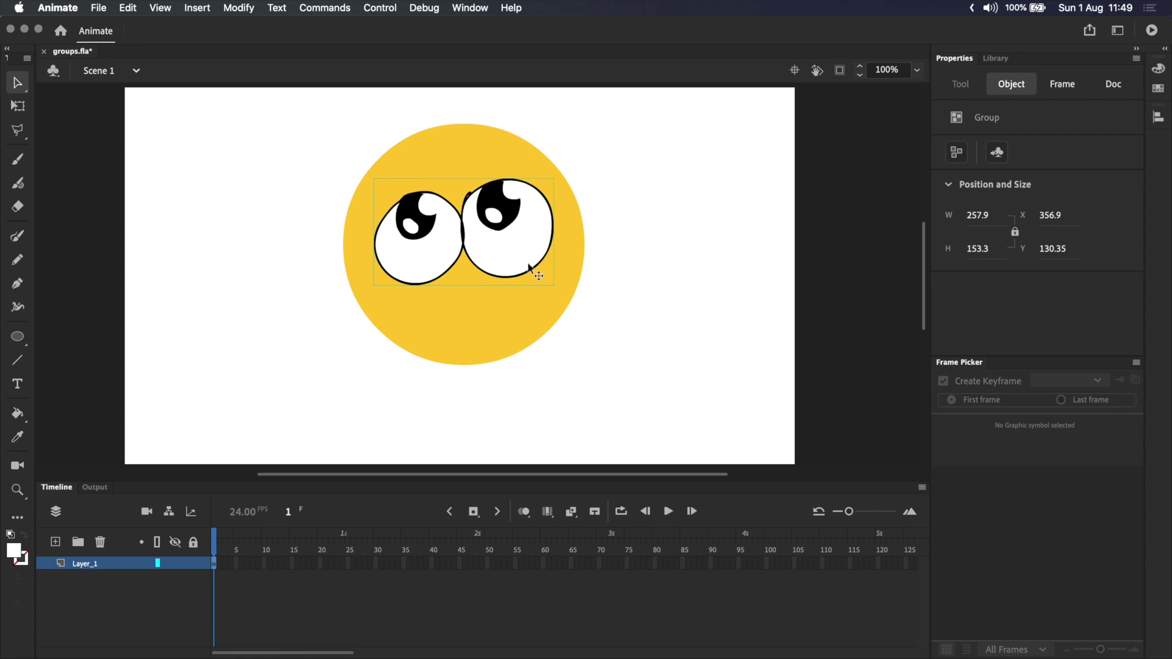
# - Group the yellow circle on its own, briefly move it aside to check the eyes, then undo
pyautogui.click(535, 319)
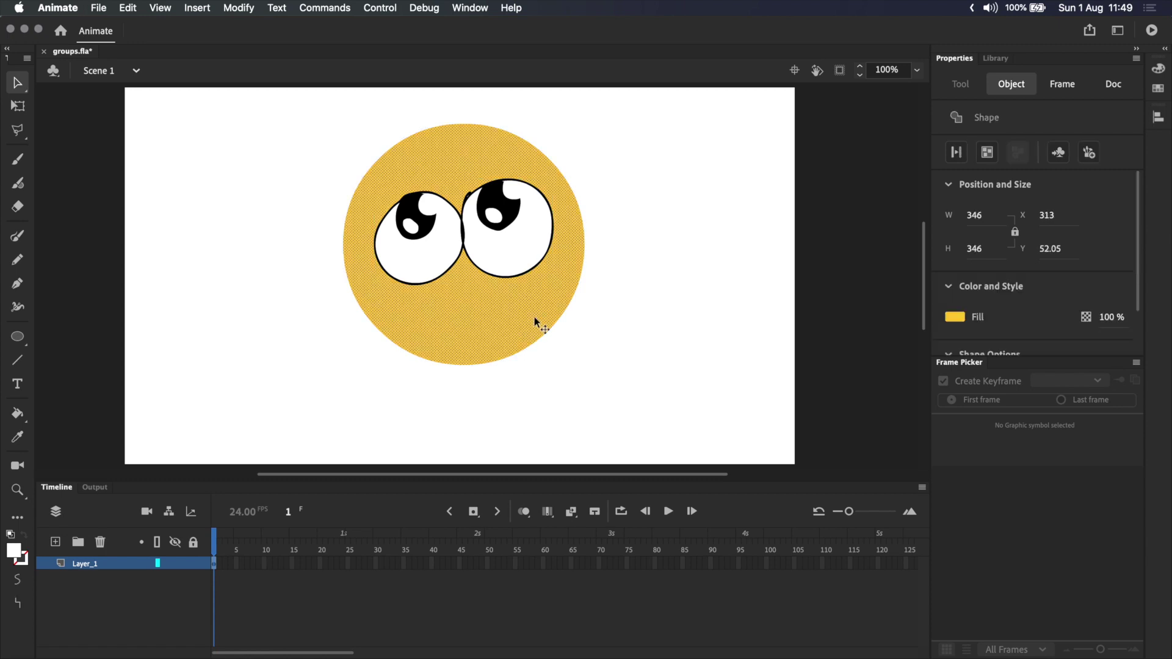
pyautogui.press('super+g')
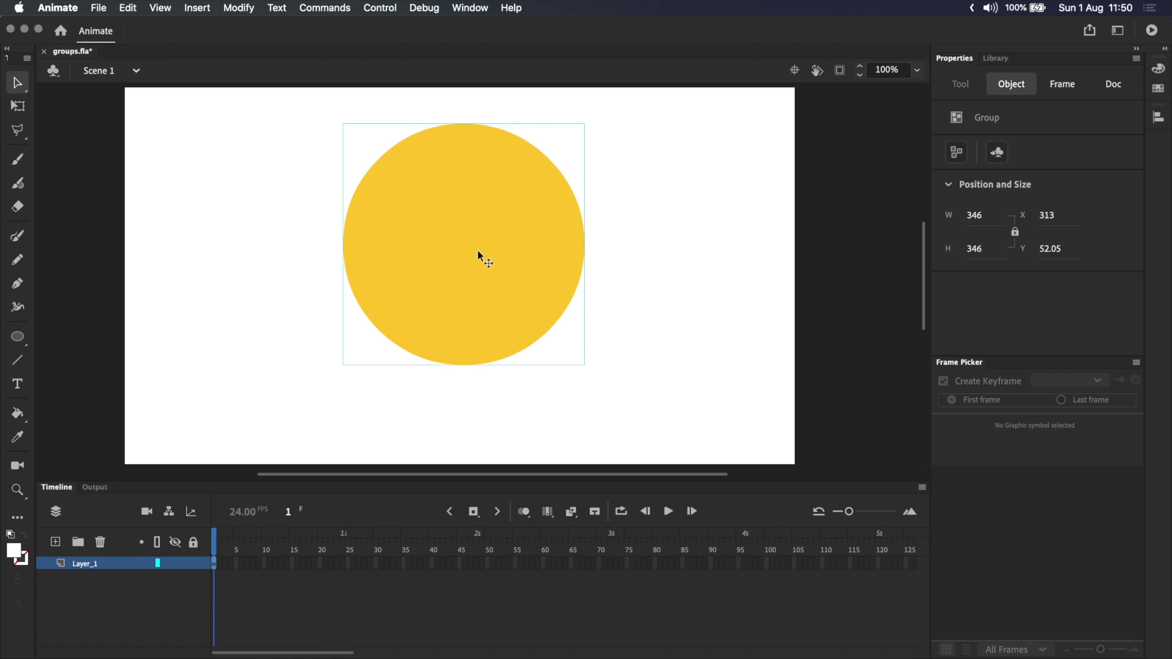
pyautogui.moveTo(434, 306); pyautogui.dragTo(716, 306)
pyautogui.press('cmd+z')
# - Send the yellow circle group to the back with Modify > Arrange, then check each group
pyautogui.click(238, 8)
pyautogui.moveTo(317, 193)
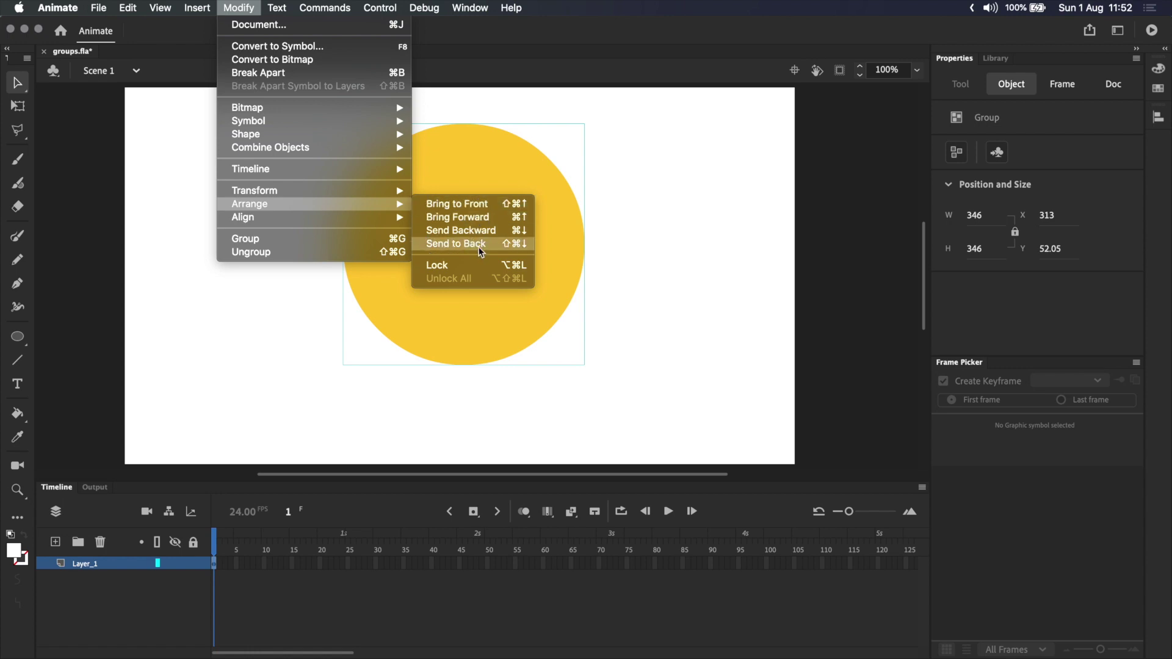
pyautogui.click(478, 247)
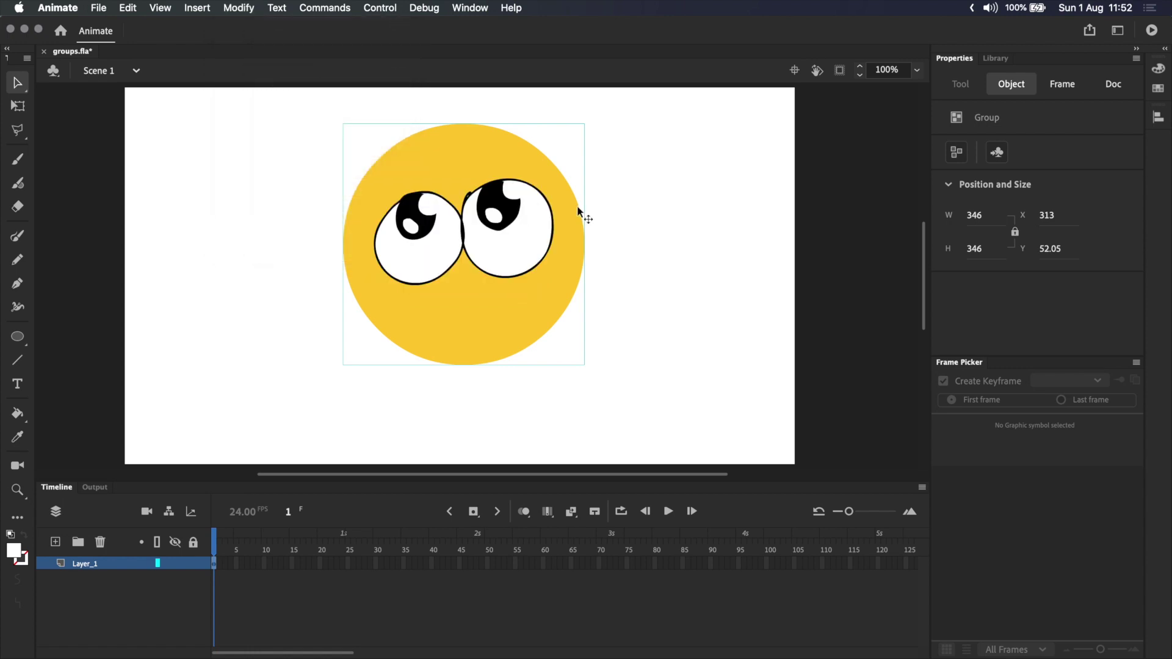
pyautogui.click(509, 222)
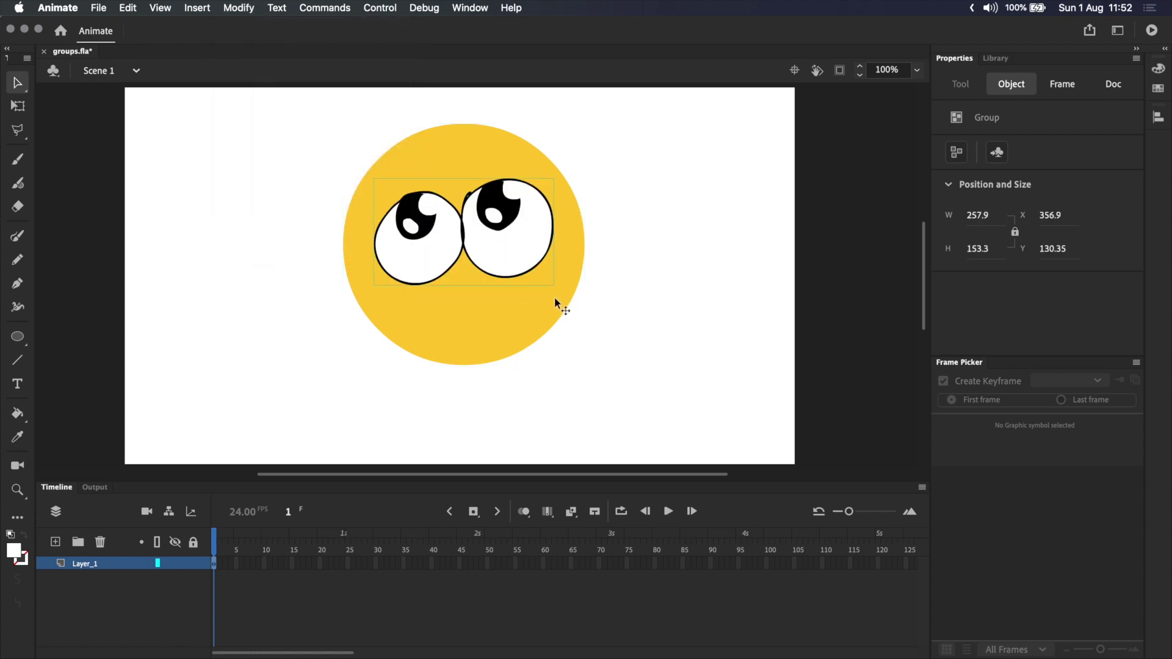
pyautogui.click(555, 297)
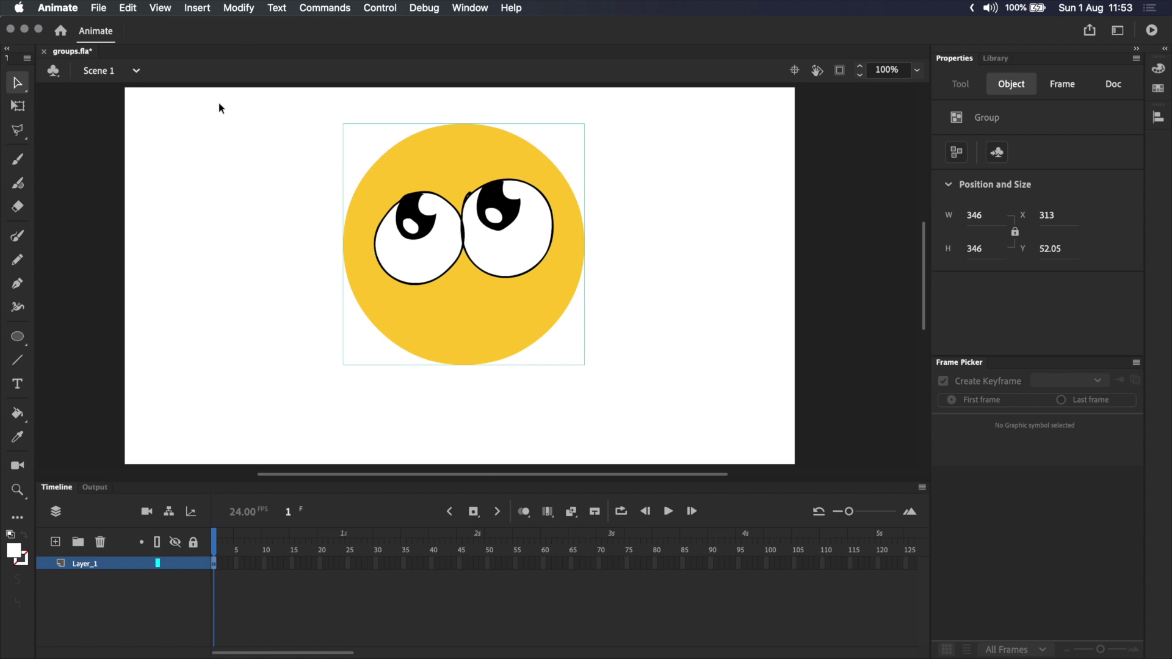
# - Bring up the Send to Back / Send Backward arrange options for the yellow circle group
pyautogui.click(242, 9)
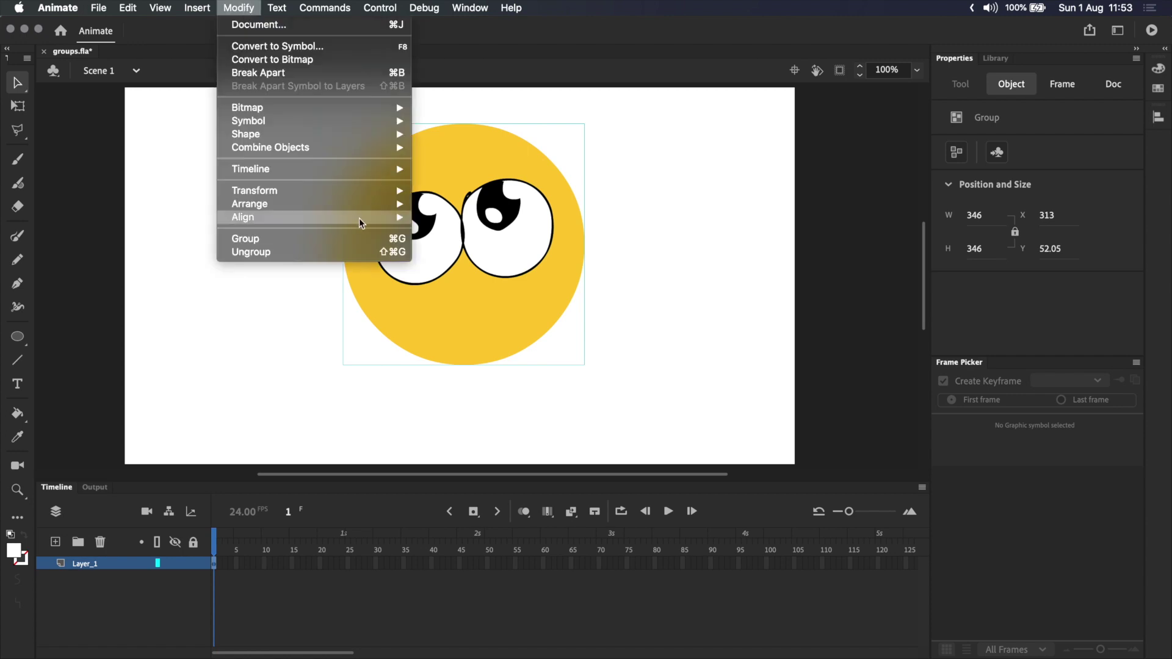
pyautogui.moveTo(397, 203)
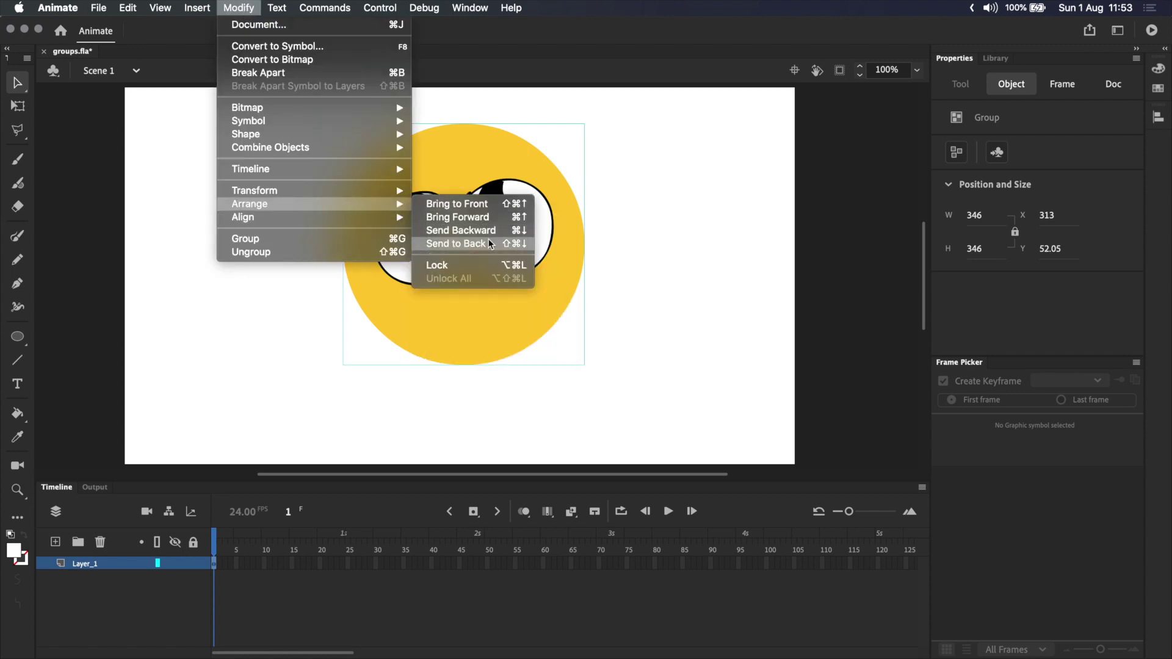